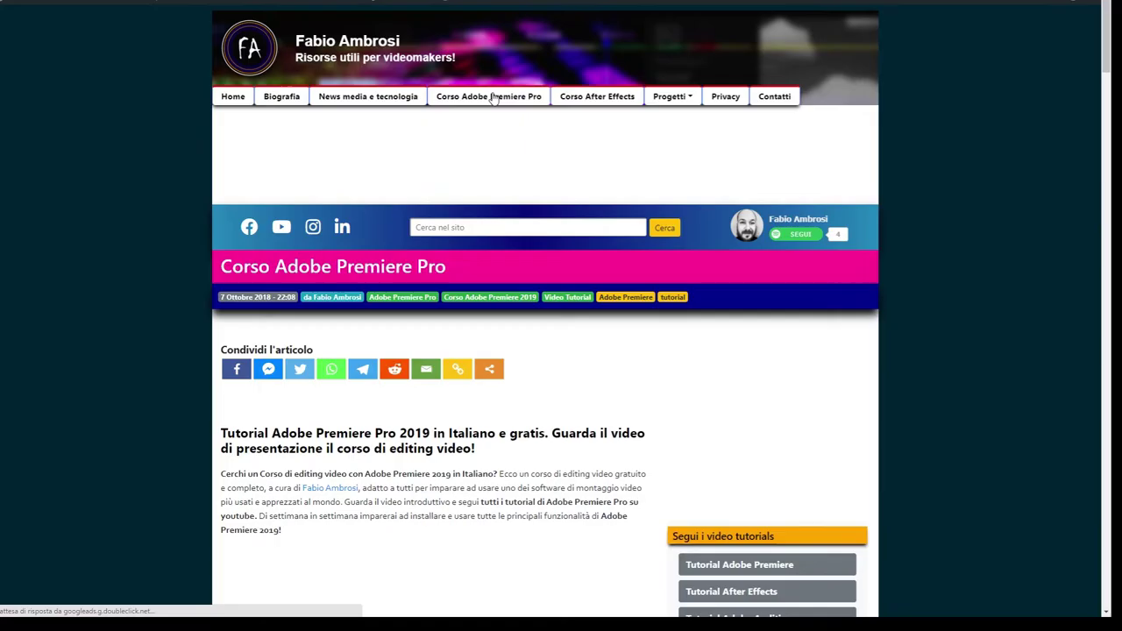
- Scroll down through the Premiere course lesson list on the author's site
scroll(162, 149, "down", 1)
scroll(162, 151, "down", 5)
scroll(162, 152, "down", 4)
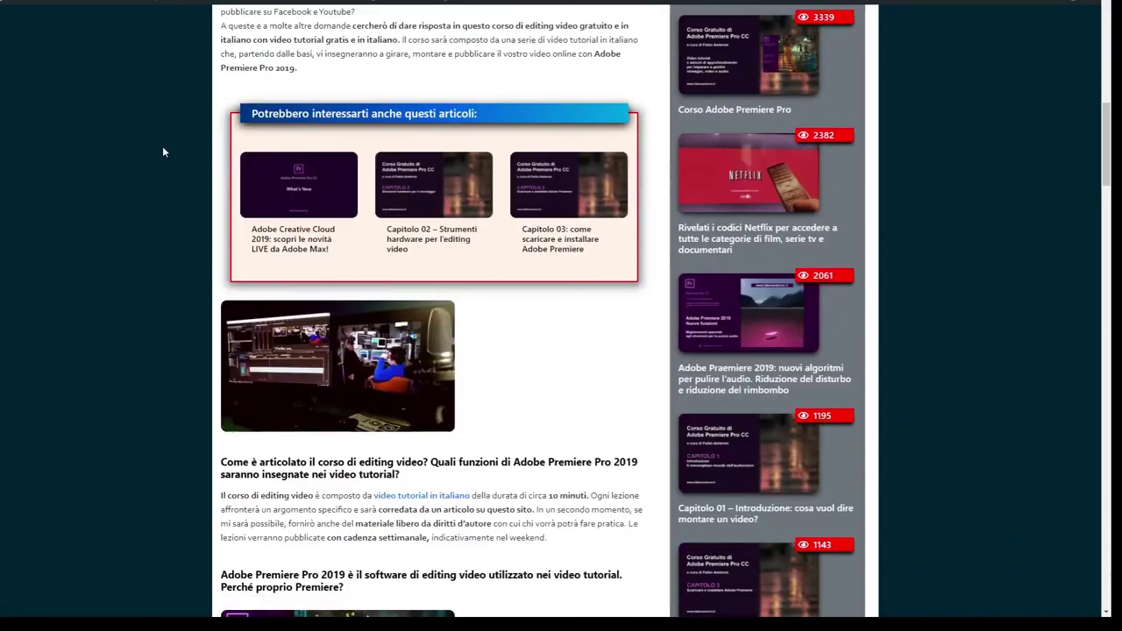
scroll(162, 152, "down", 6)
scroll(163, 152, "down", 6)
scroll(163, 152, "down", 6)
scroll(163, 152, "down", 1)
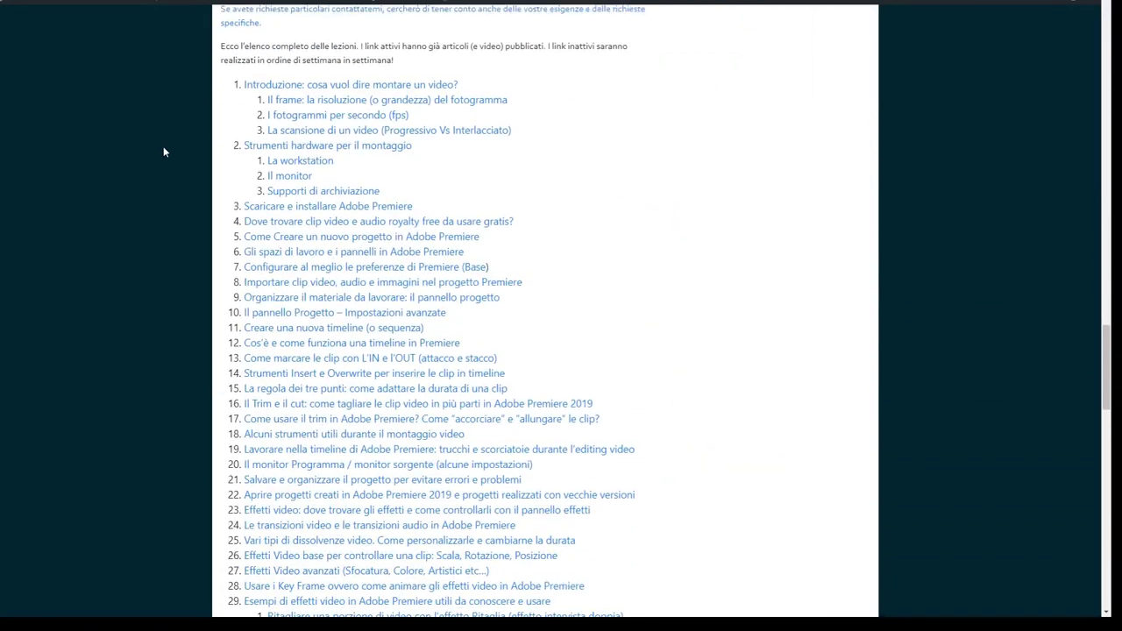
mouse_move(233, 81)
left_mouse_down()
mouse_move(277, 126)
mouse_move(316, 260)
mouse_move(668, 391)
left_mouse_up()
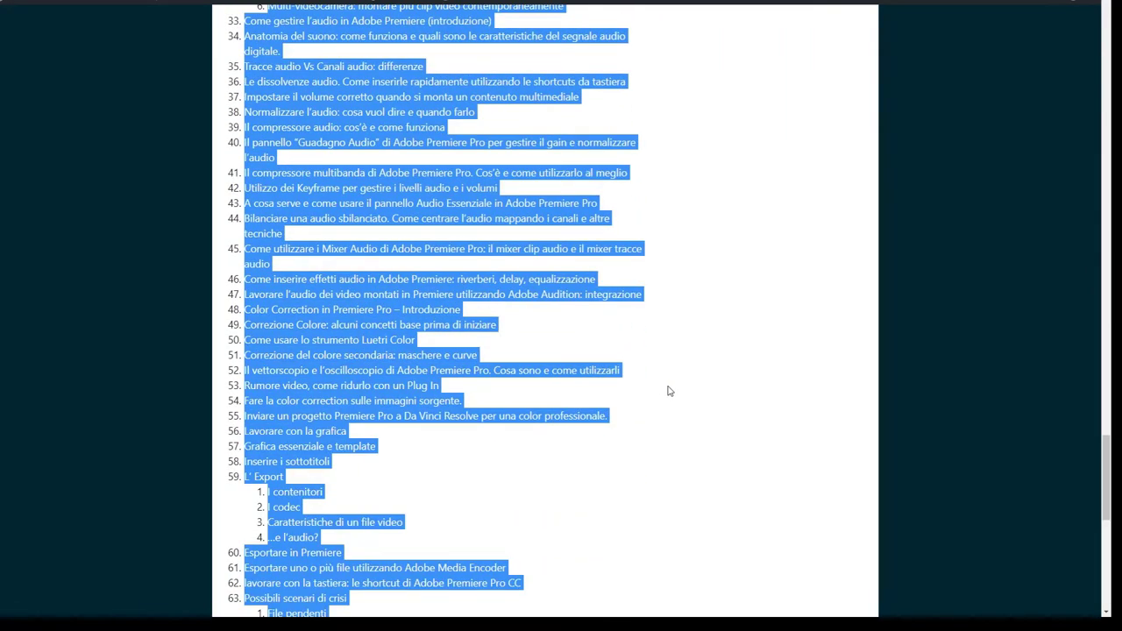
- Open the 'Corso After Effects: da Base ad Avanzato' page and scroll to its Visual Effects section
key("F5")
scroll(197, 203, "down", 3)
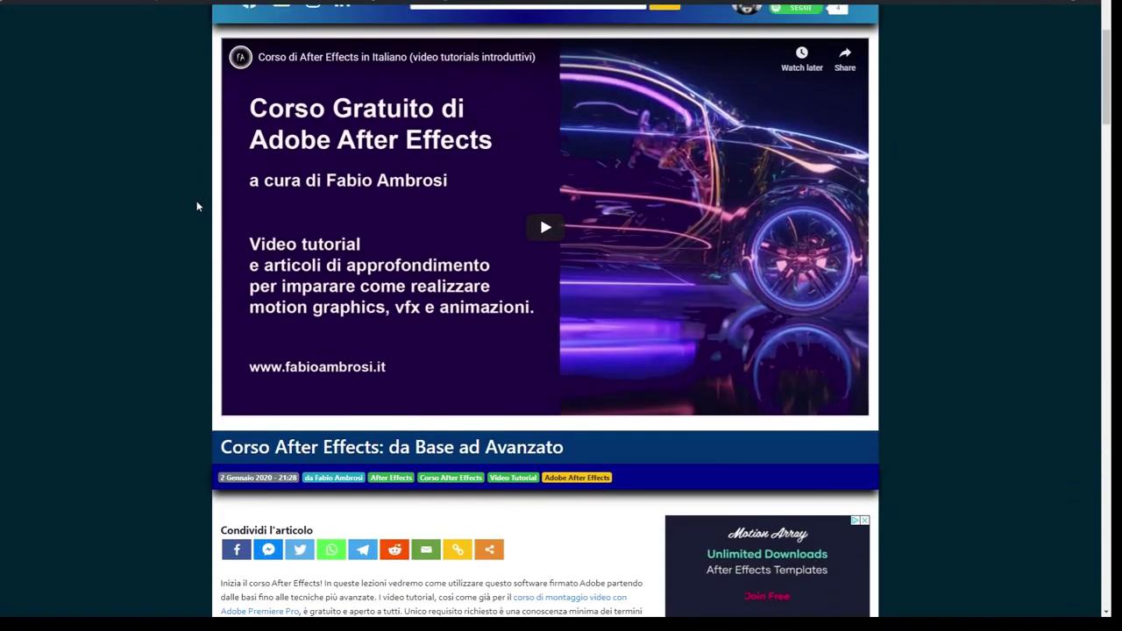
scroll(197, 207, "down", 5)
scroll(197, 207, "down", 5)
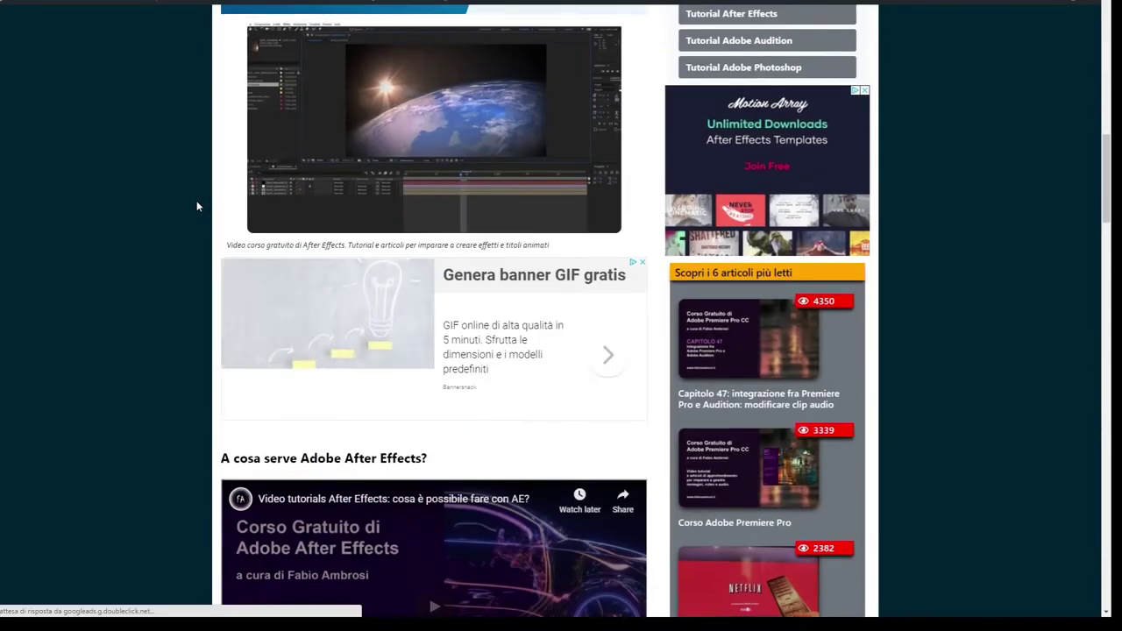
scroll(197, 207, "down", 5)
scroll(197, 207, "down", 5)
scroll(198, 206, "down", 5)
scroll(197, 207, "down", 5)
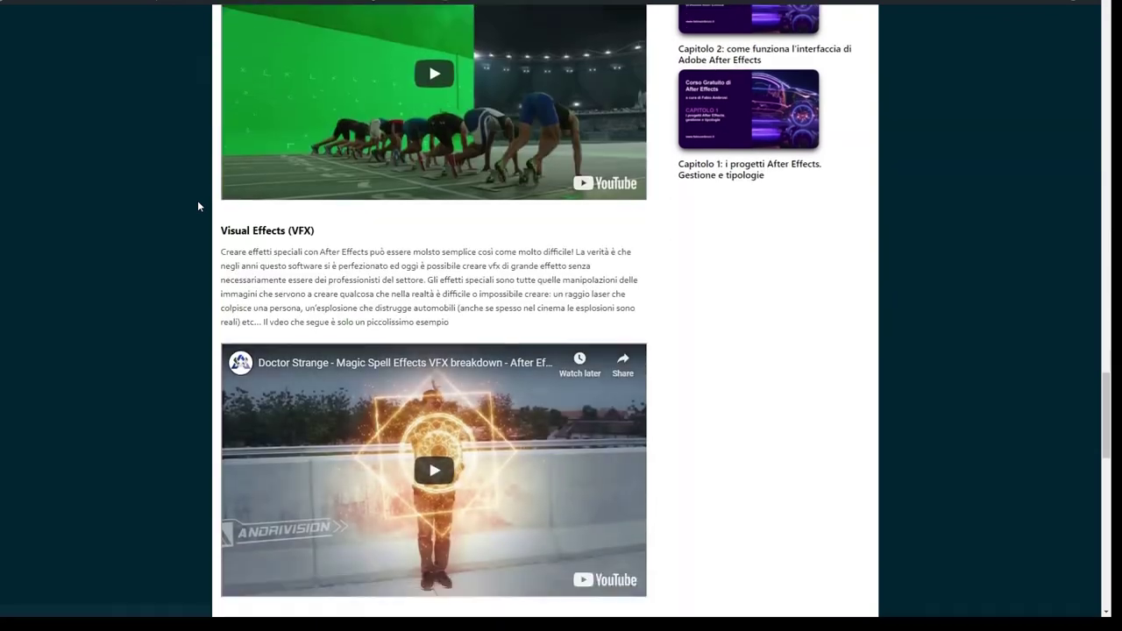
scroll(197, 207, "down", 5)
scroll(197, 207, "down", 1)
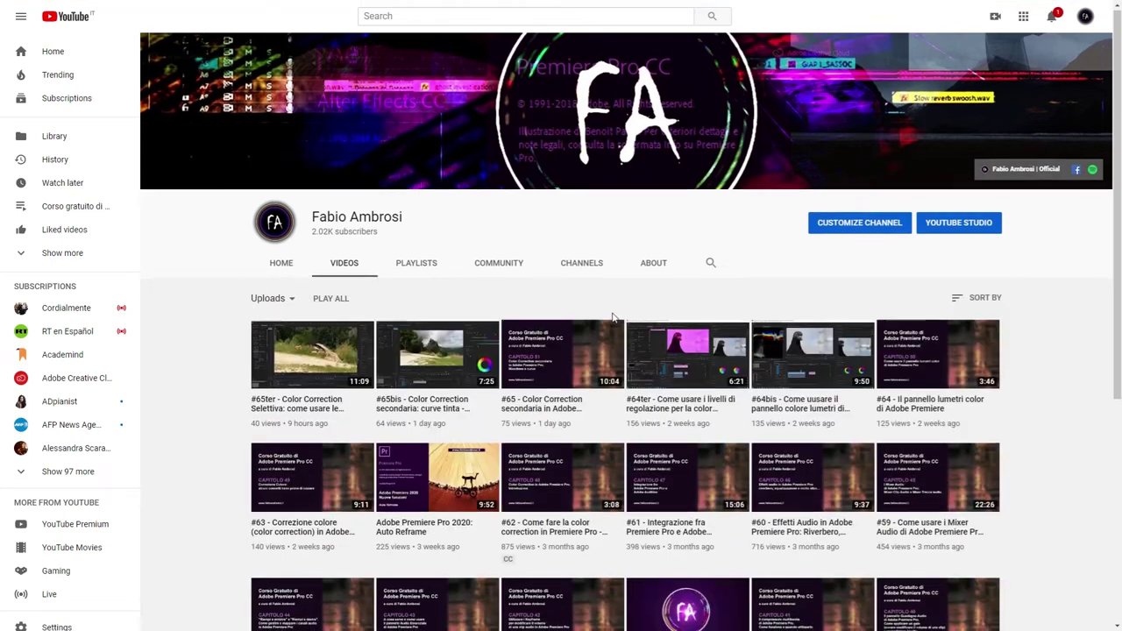
- Scroll through the uploaded videos on the author's YouTube channel Videos tab
scroll(614, 322, "down", 3)
scroll(611, 322, "down", 1)
scroll(609, 321, "up", 4)
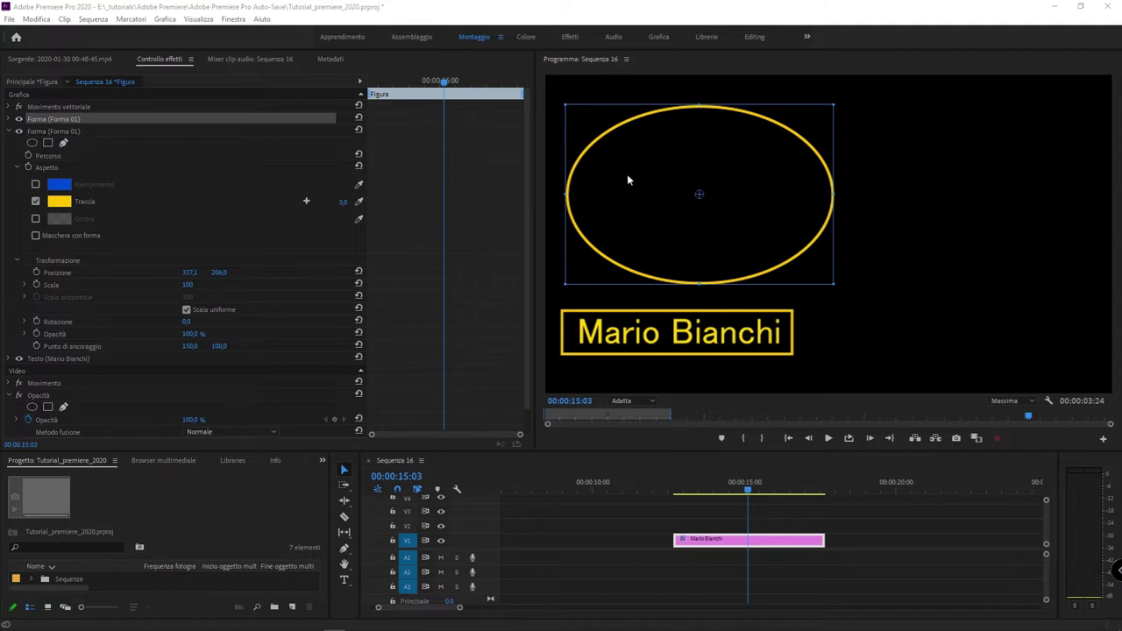
- Show and close the Grafica essenziale panel from Finestra, then switch to the Grafica workspace
left_click(232, 21)
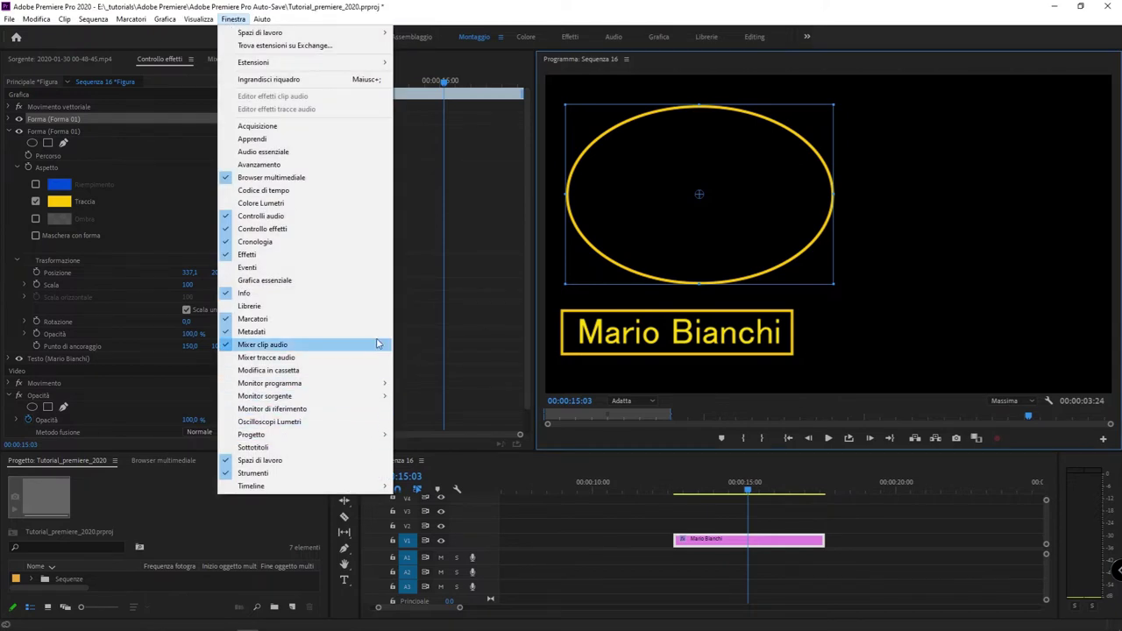
left_click(359, 281)
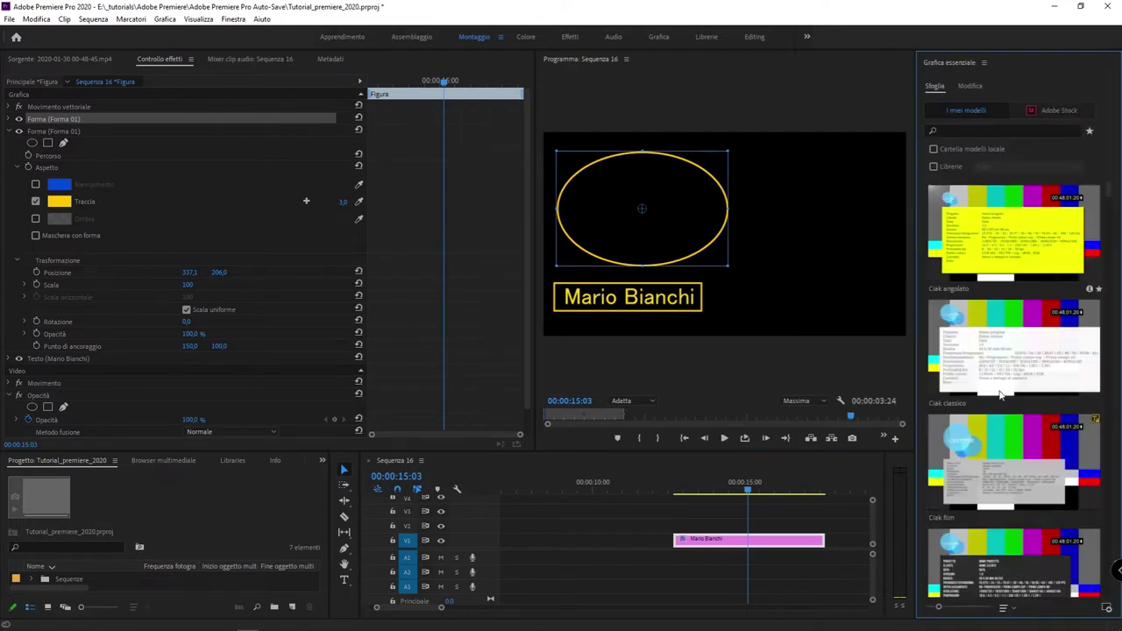
left_click(984, 63)
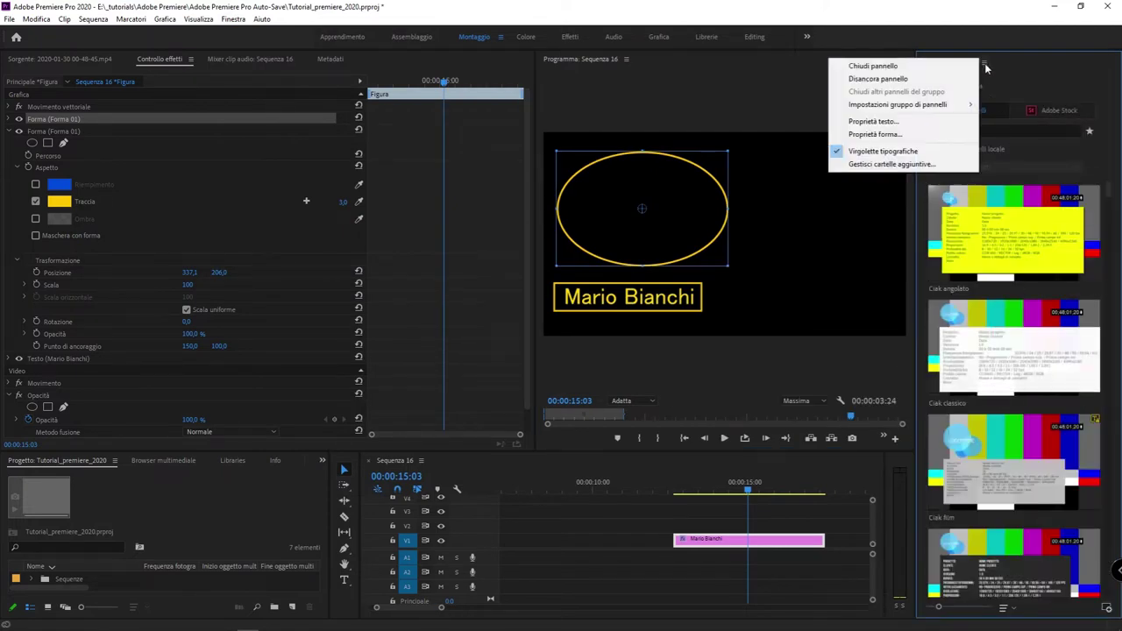
left_click(939, 69)
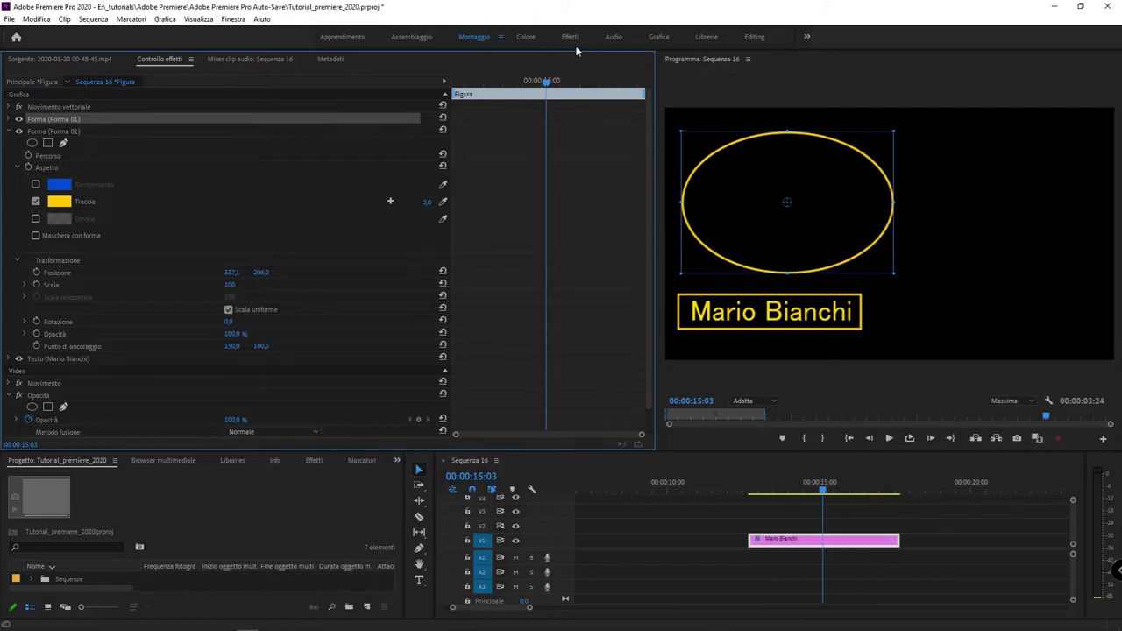
left_click(658, 36)
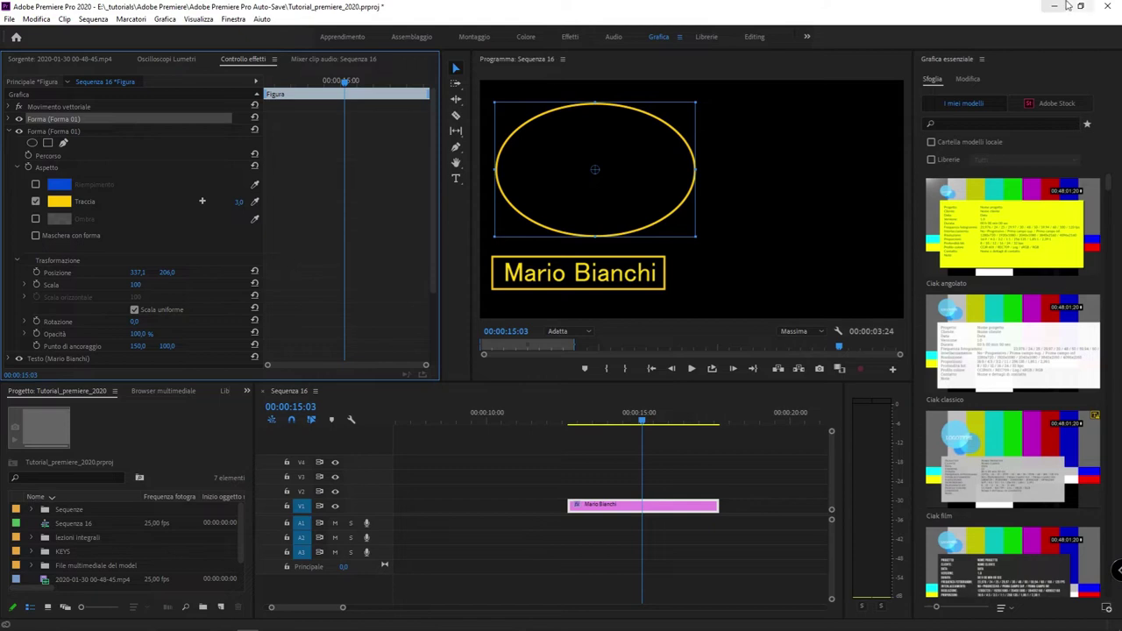
- Park the playhead at 00:00:15:18, select the name title clip, and list its layers in Modifica
left_click(851, 378)
key("End")
left_click(652, 414)
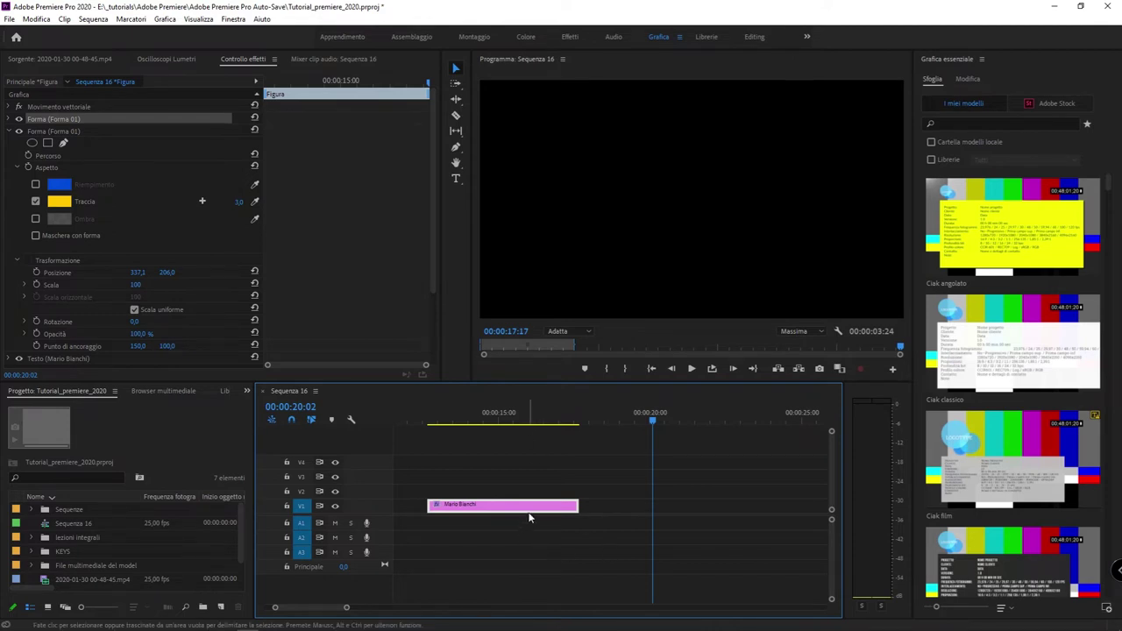
left_click(521, 421)
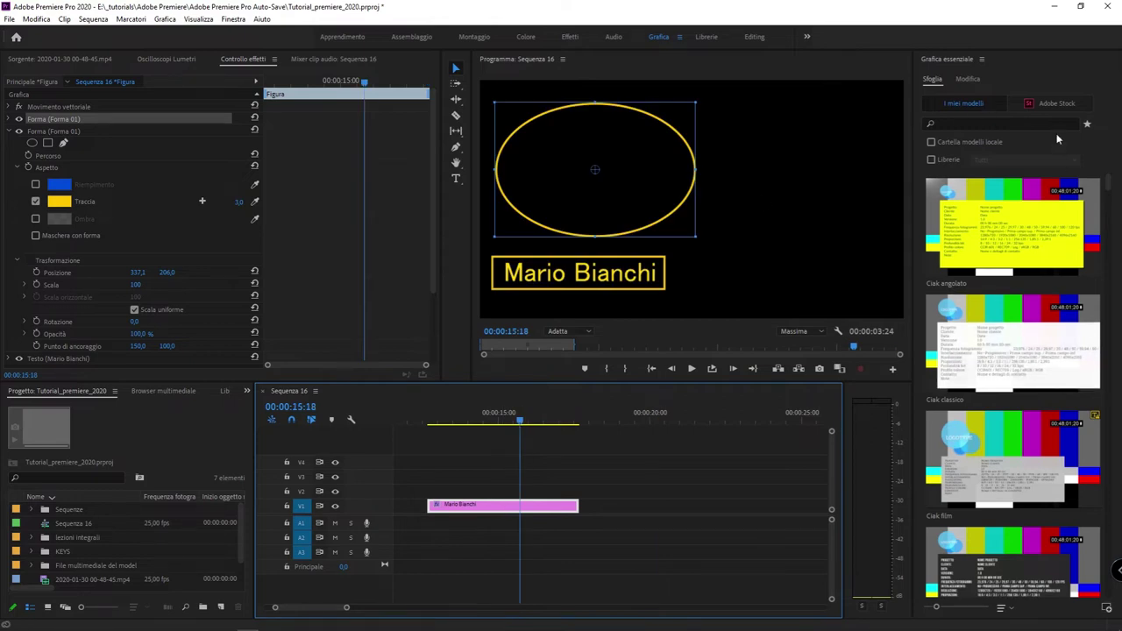
left_click_drag(626, 489, 414, 526)
left_click_drag(596, 487, 412, 530)
left_click(971, 77)
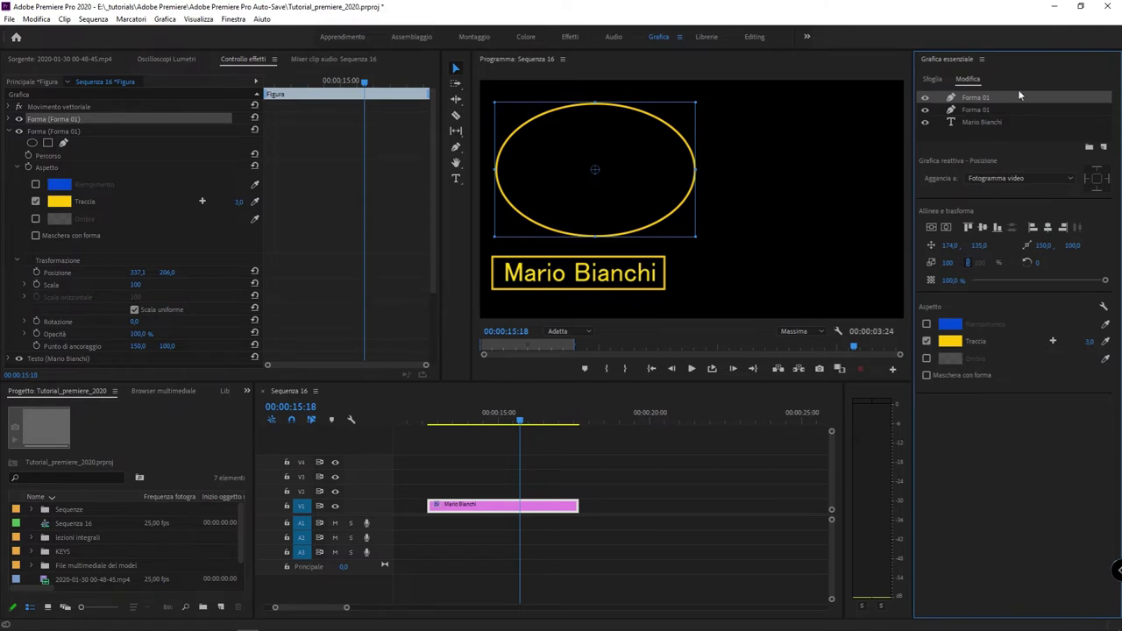
- Change the name text layer's Riempimento from yellow to red and return to the templates browser
left_click(995, 110)
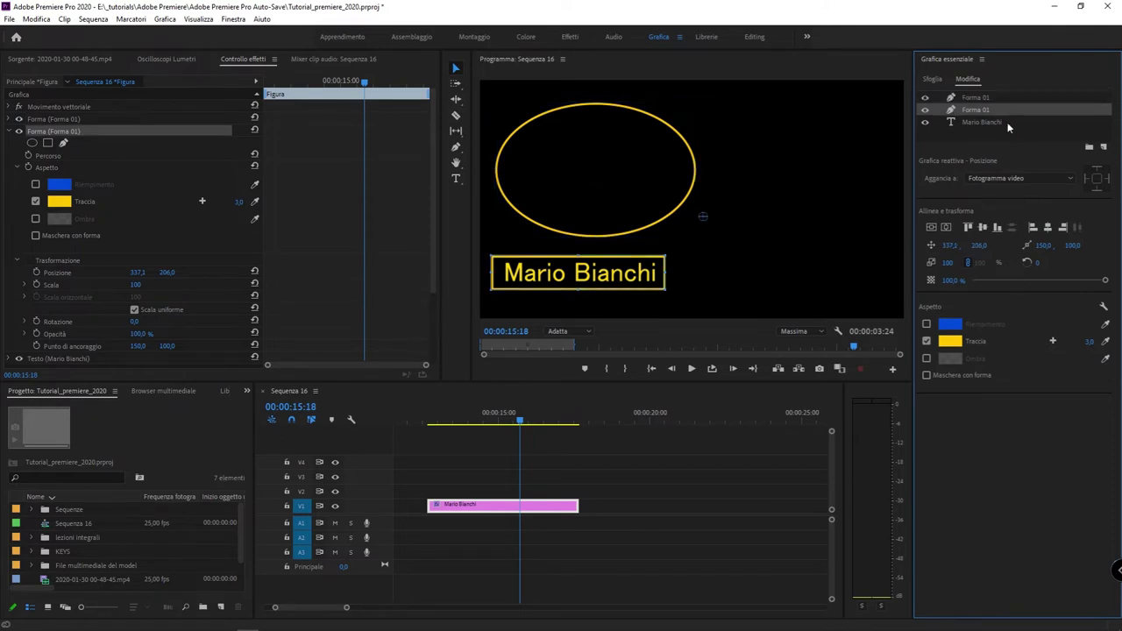
left_click(1007, 124)
left_click(1011, 97)
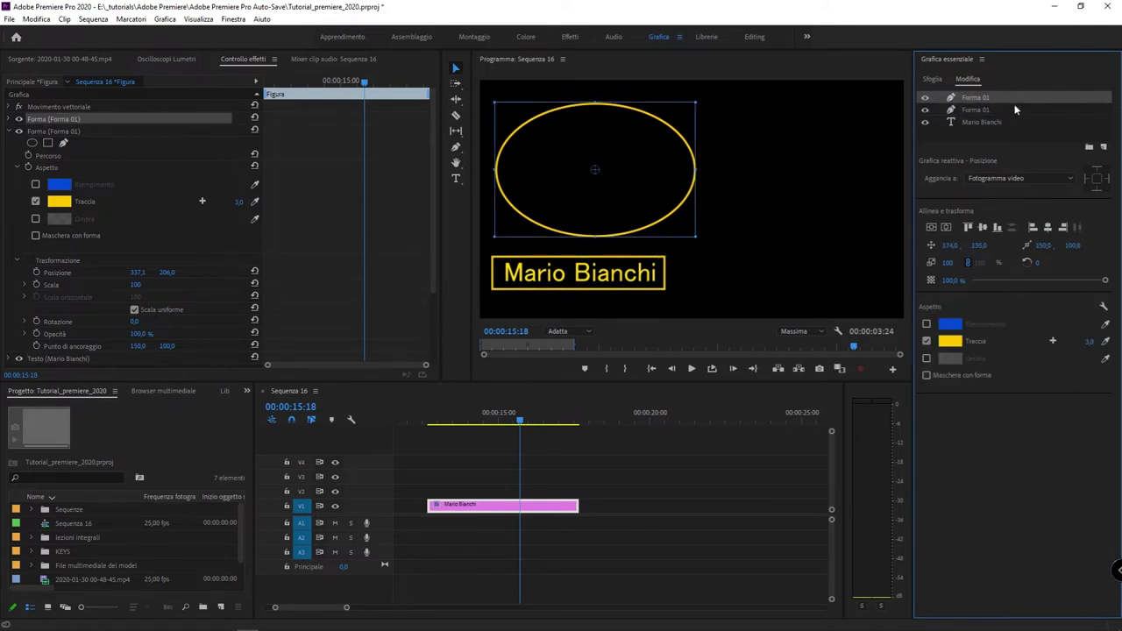
left_click(1017, 122)
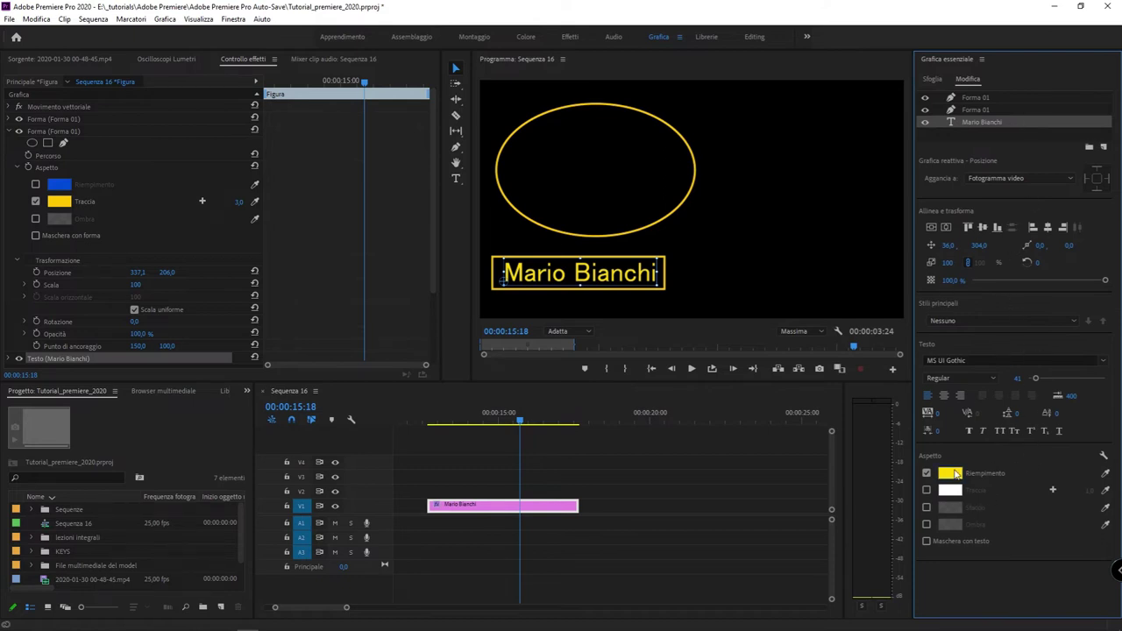
left_click(949, 474)
left_click_drag(582, 294, 582, 239)
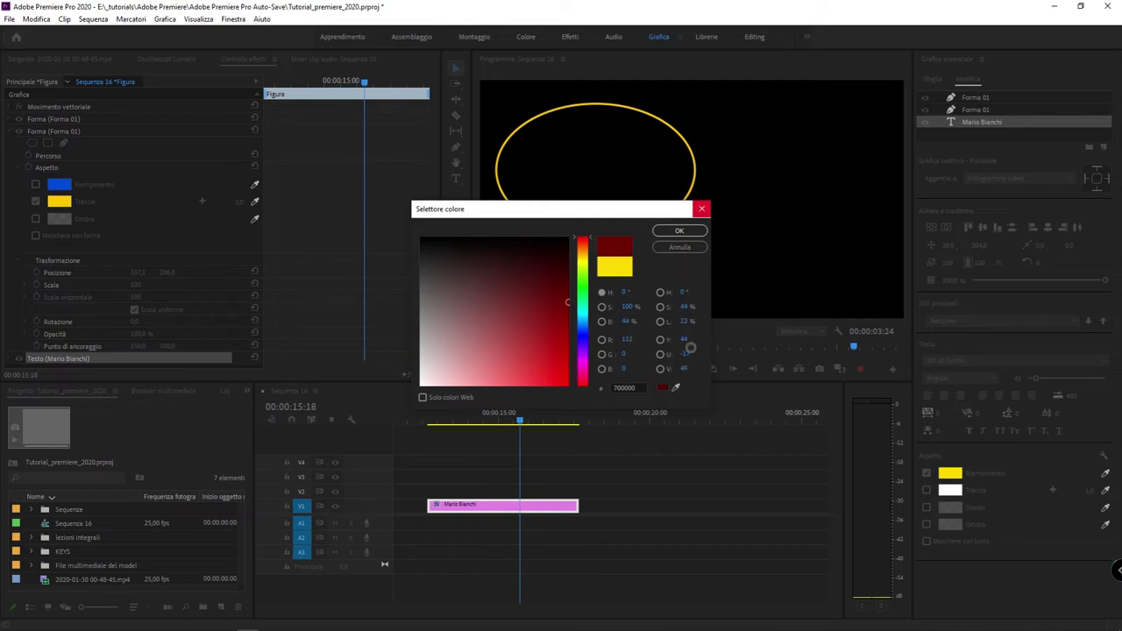
left_click(678, 231)
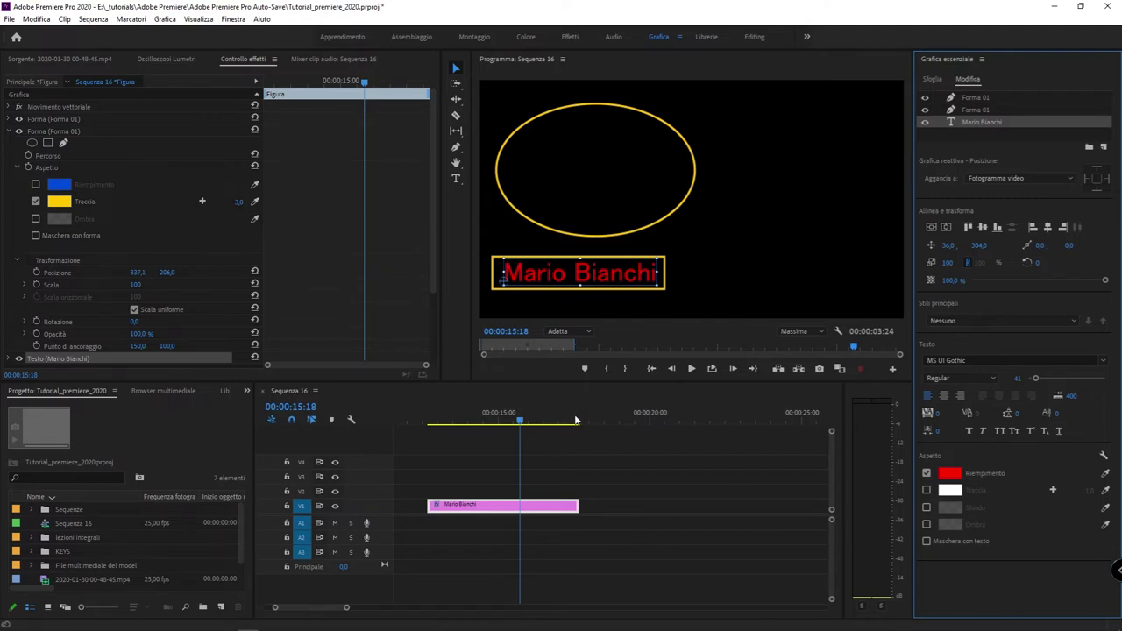
left_click(626, 528)
left_click(933, 80)
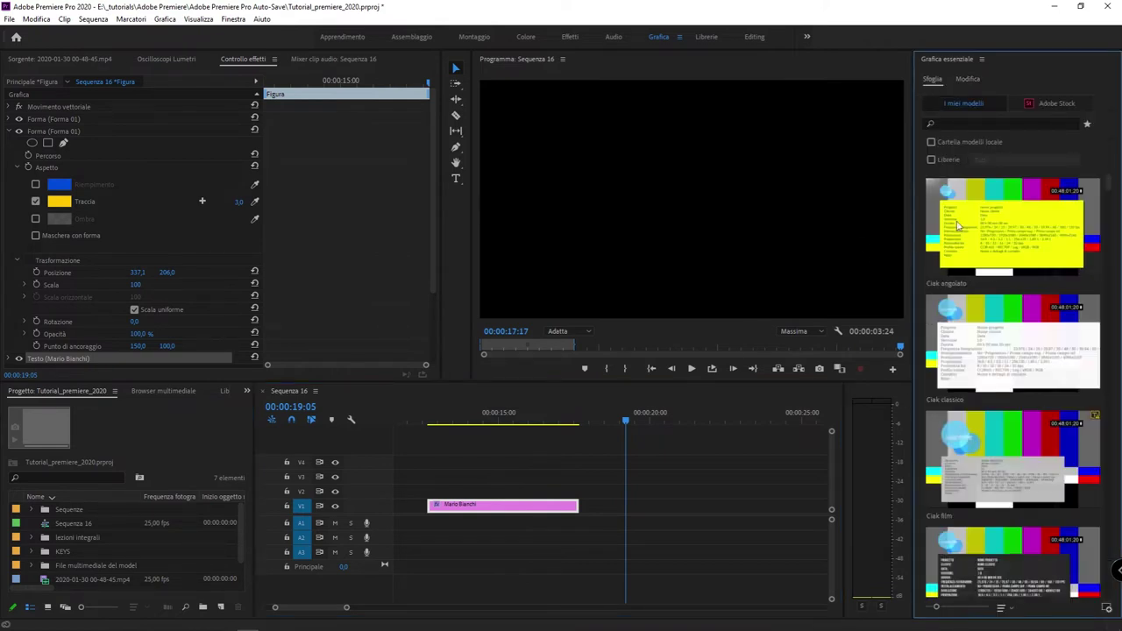
- Maximize the templates panel briefly, then scroll My Templates to the news intro templates
key("grave")
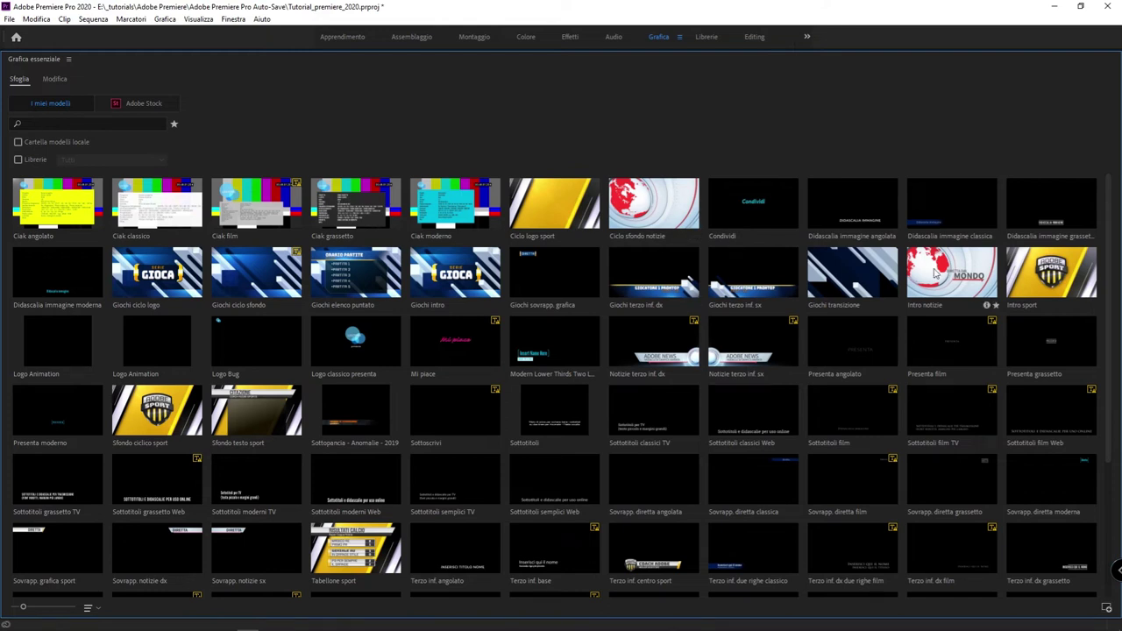
key("grave")
scroll(1055, 374, "down", 2)
scroll(1054, 374, "down", 10)
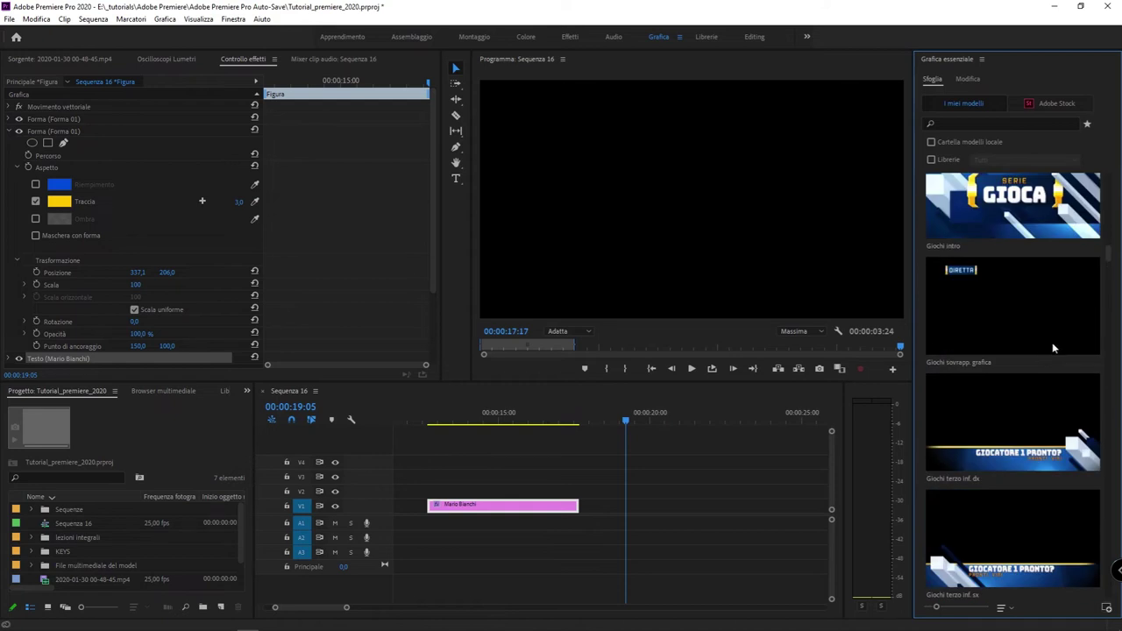
scroll(1045, 350, "up", 4)
scroll(1045, 350, "down", 4)
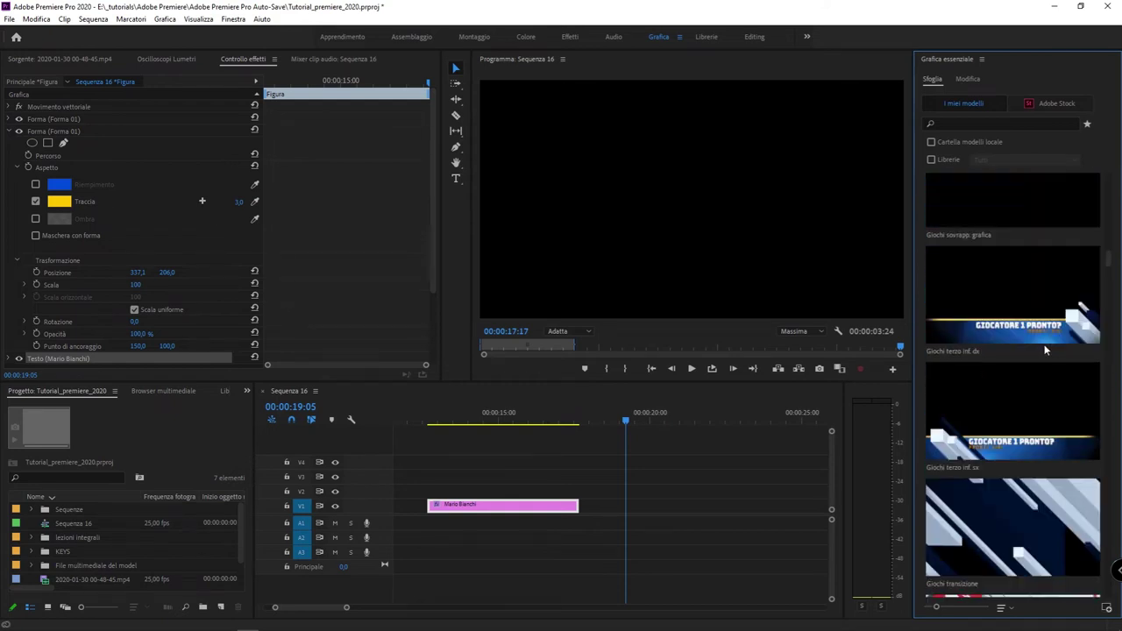
scroll(1045, 350, "down", 3)
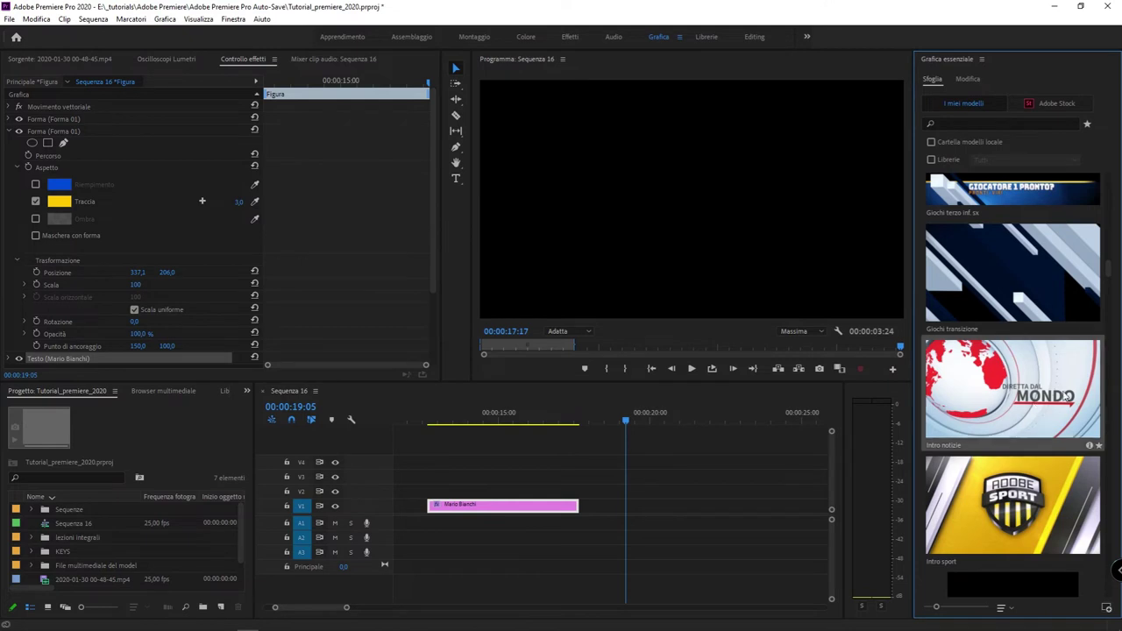
left_click_drag(1033, 397, 626, 506)
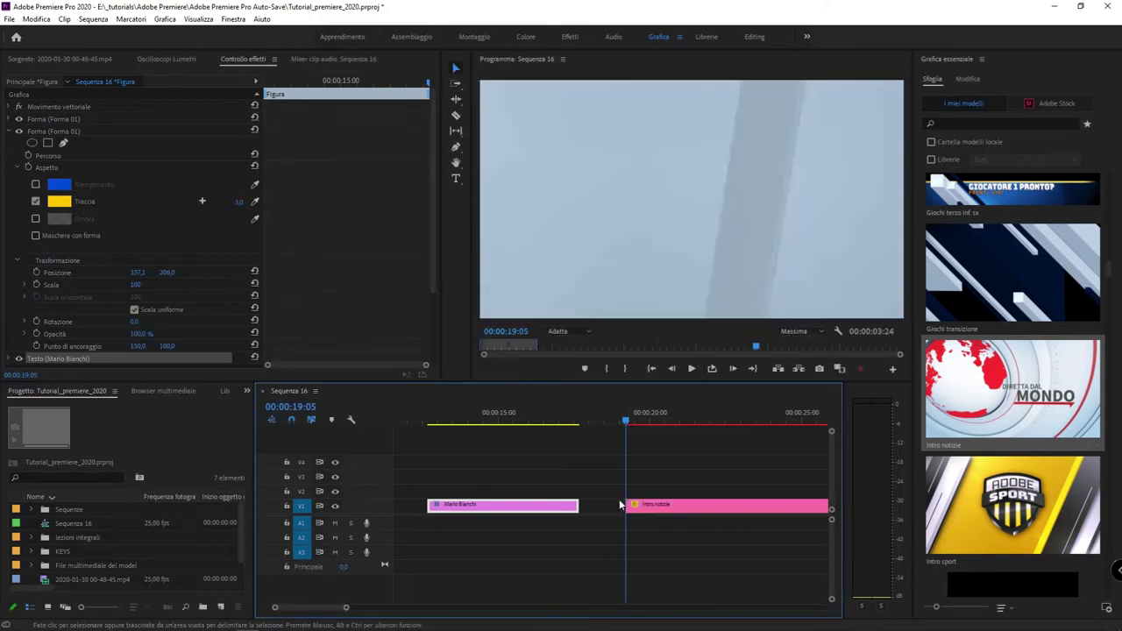
left_click(631, 506)
left_click(727, 412)
right_click(662, 507)
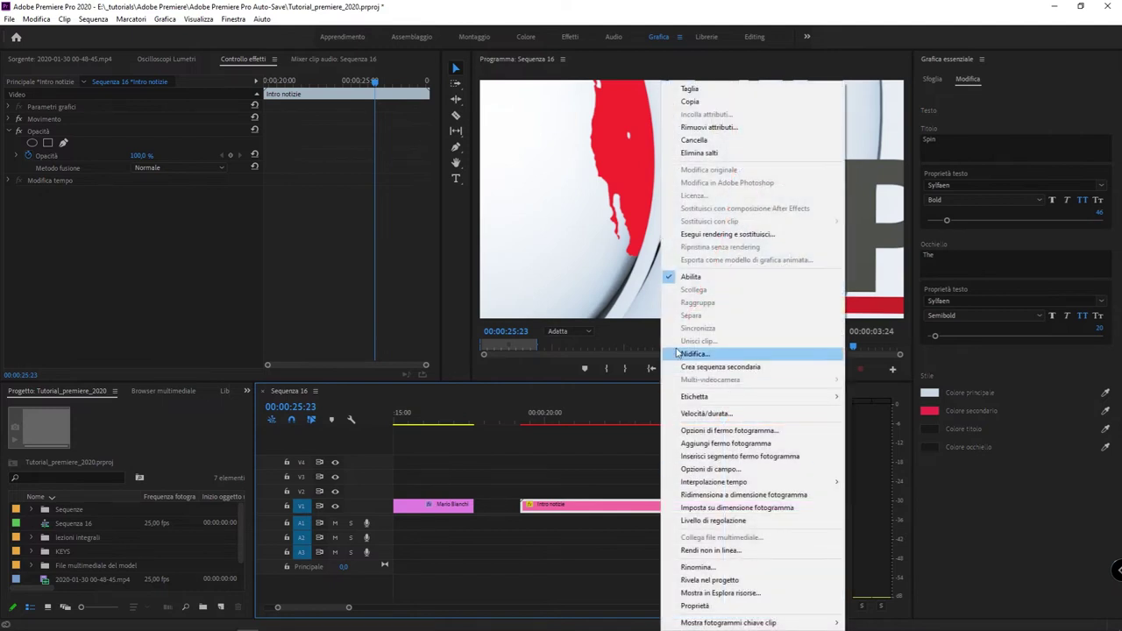
left_click(747, 508)
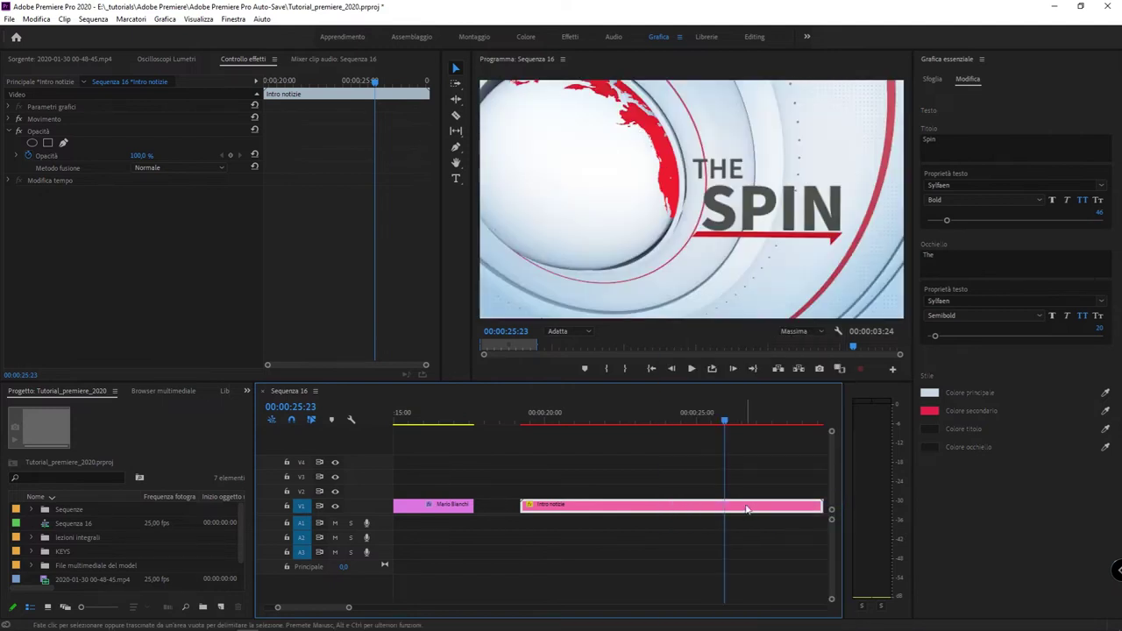
left_click_drag(608, 422, 523, 419)
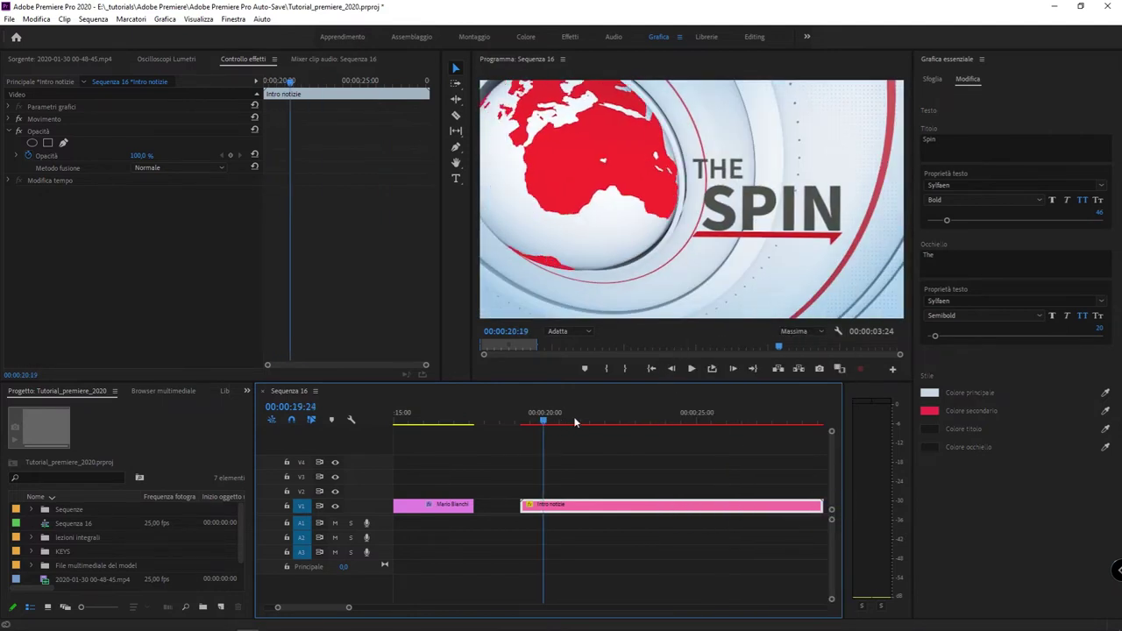
key("space")
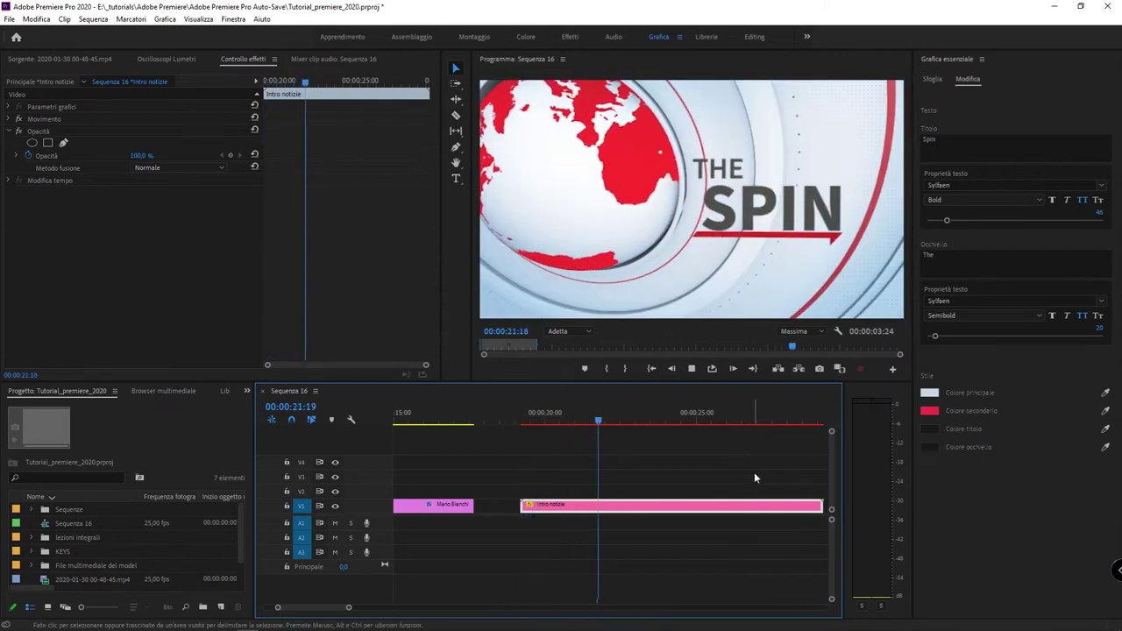
key("space")
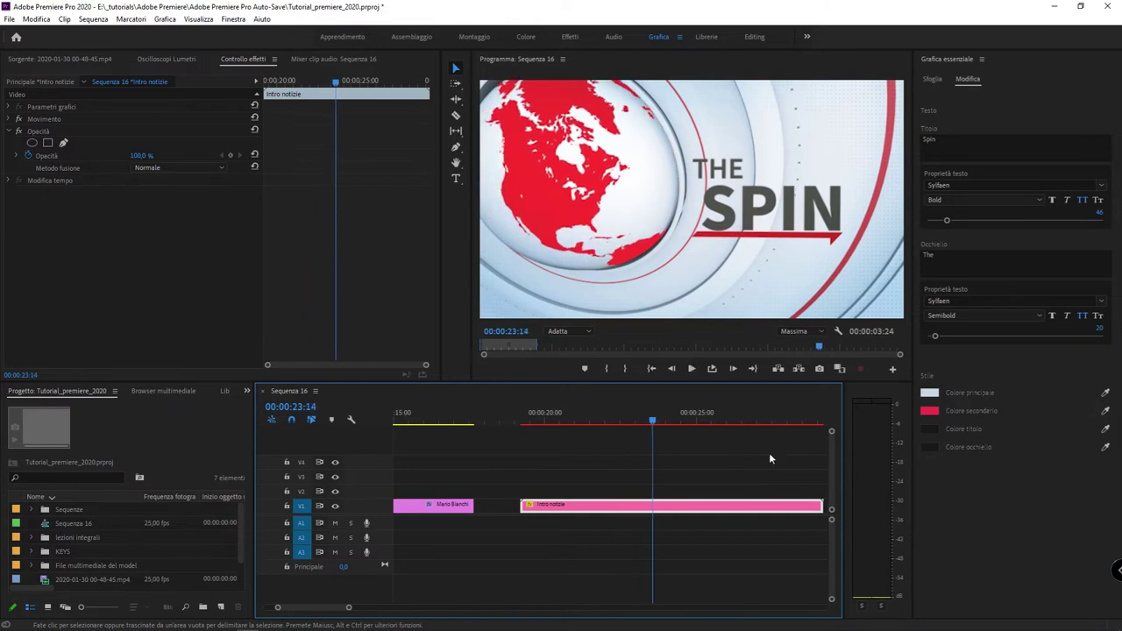
left_click_drag(757, 470, 558, 577)
key("Delete")
left_click(934, 78)
- Add the 'Terzo inf. due righe classico' lower third template to track V2
scroll(1022, 343, "up", 5)
scroll(1022, 344, "down", 2)
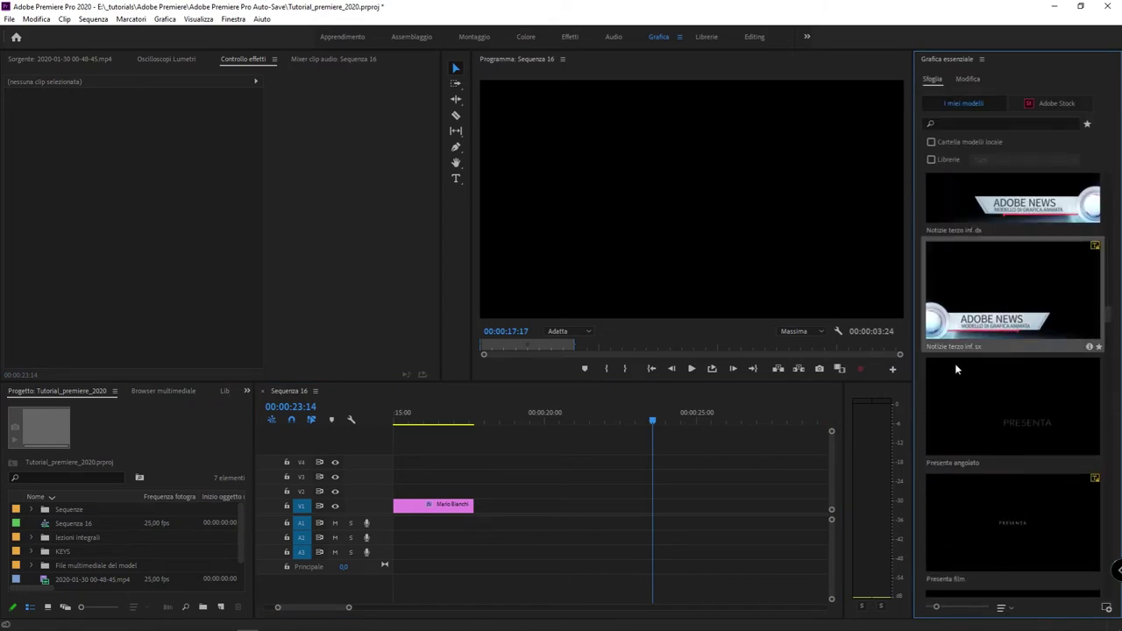
scroll(988, 345, "down", 3)
scroll(991, 351, "down", 3)
scroll(995, 352, "down", 2)
scroll(995, 353, "down", 3)
scroll(996, 352, "down", 3)
scroll(995, 352, "down", 2)
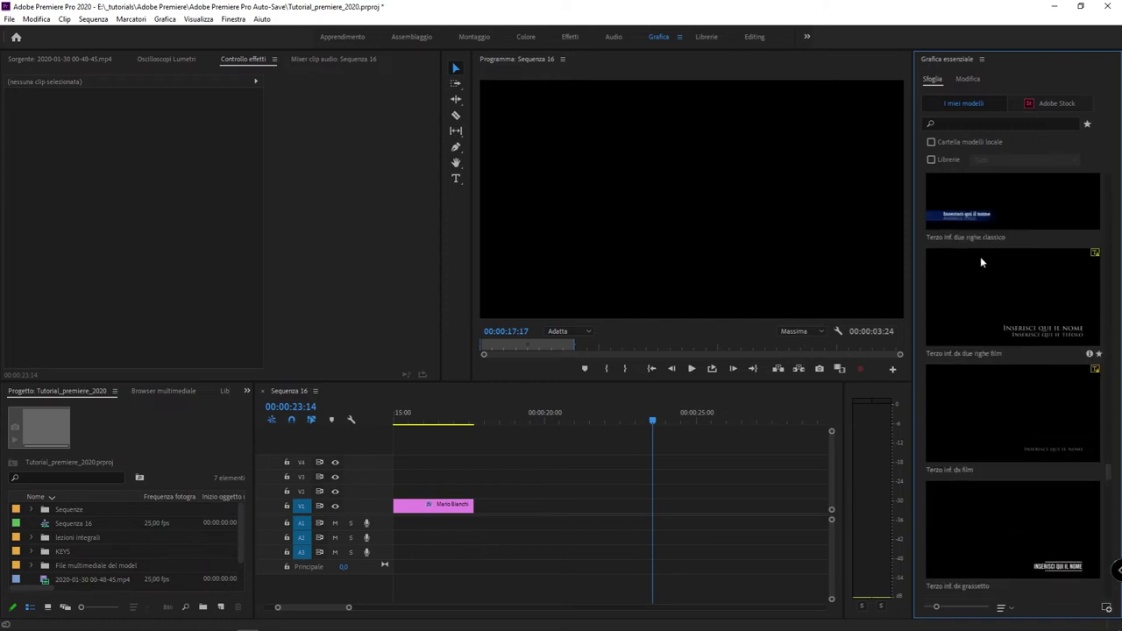
left_click_drag(979, 213, 588, 491)
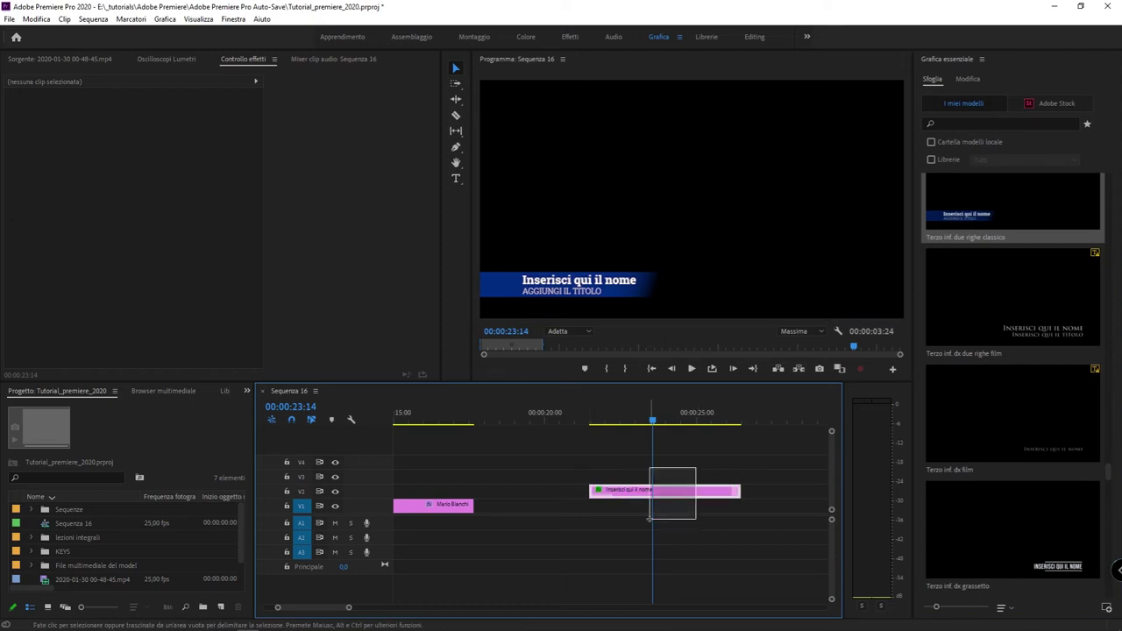
- Preview the lower third animating in and out, leaving the playhead at 23:20
left_click(666, 491)
left_click_drag(638, 423, 584, 412)
key("space")
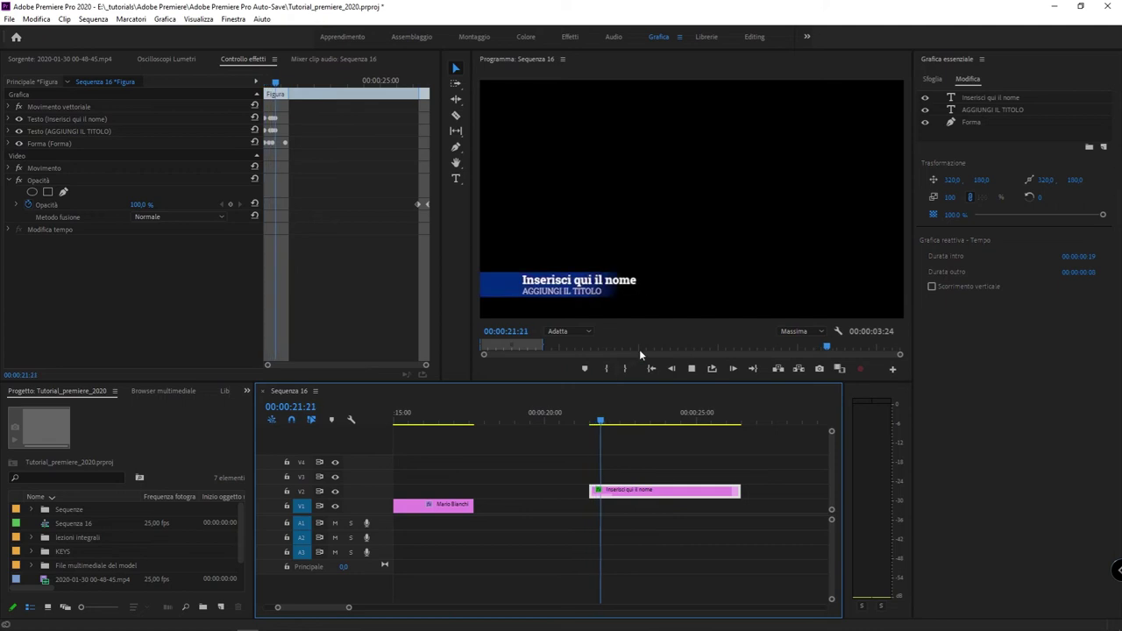
left_click(708, 413)
key("space")
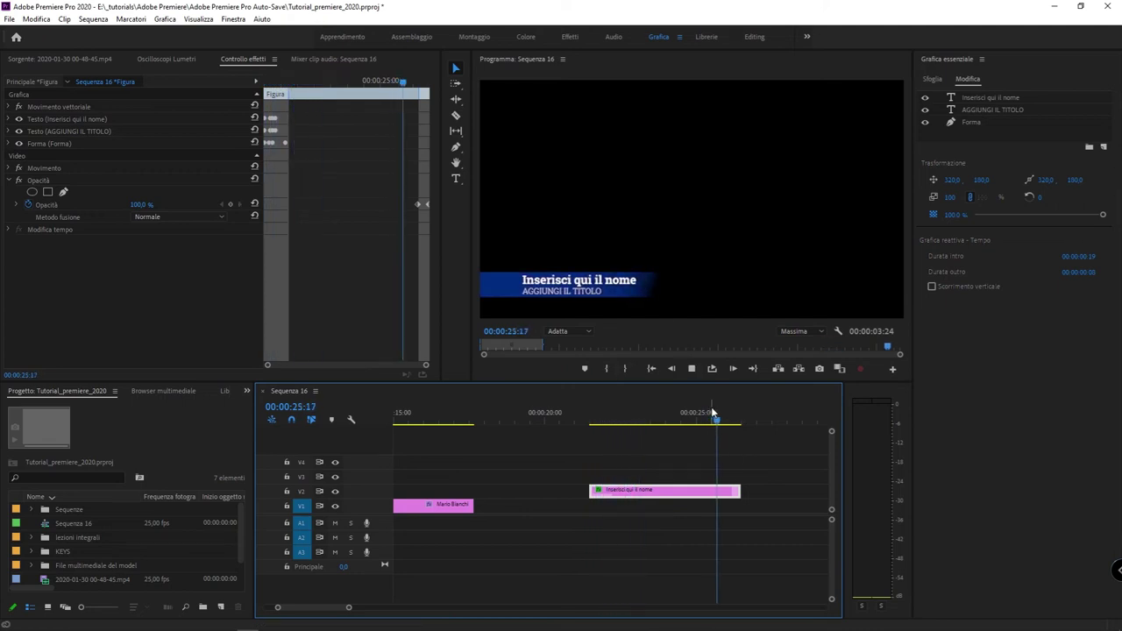
left_click(677, 413)
left_click_drag(677, 413, 661, 413)
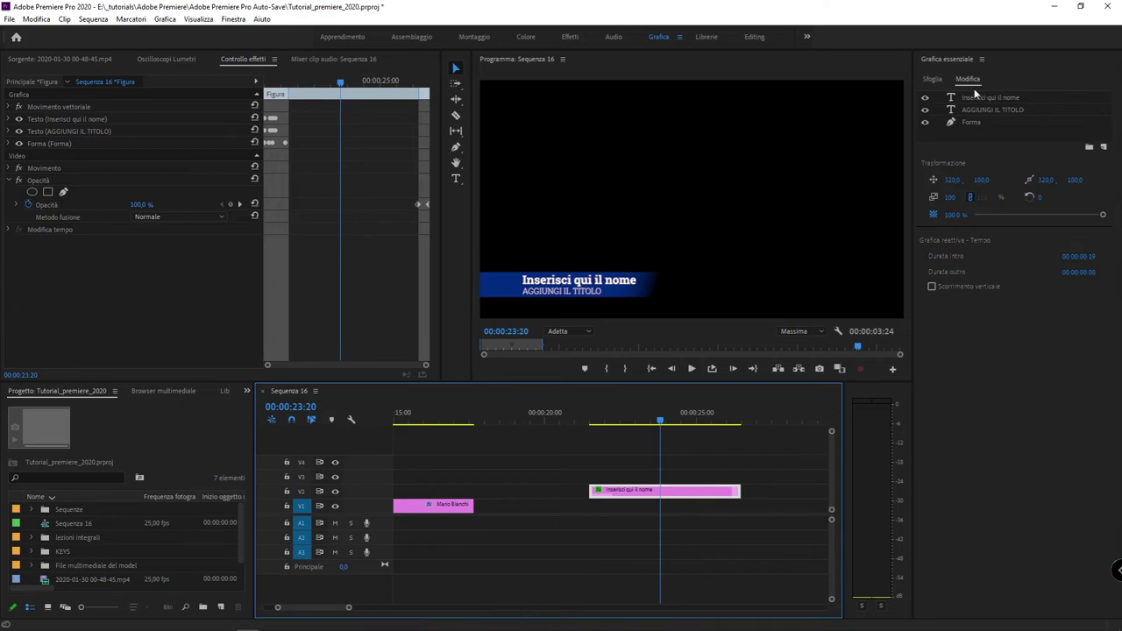
- Replace the V2 lower third with a copy dropped on V1 and show its editable properties
left_click(932, 79)
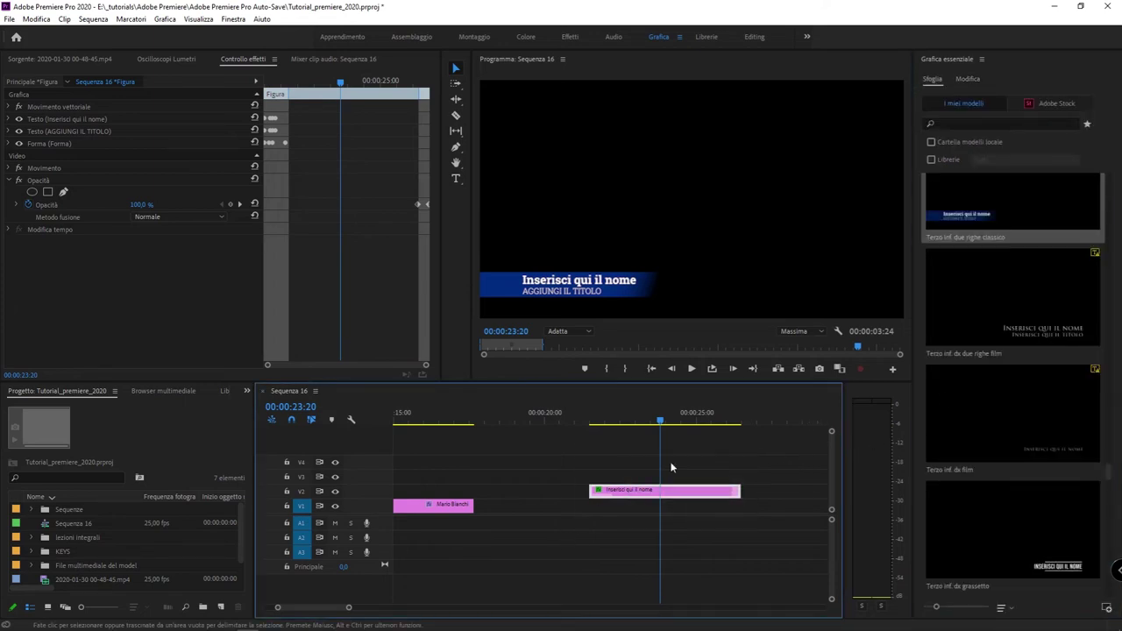
key("Delete")
left_click_drag(1005, 213, 557, 506)
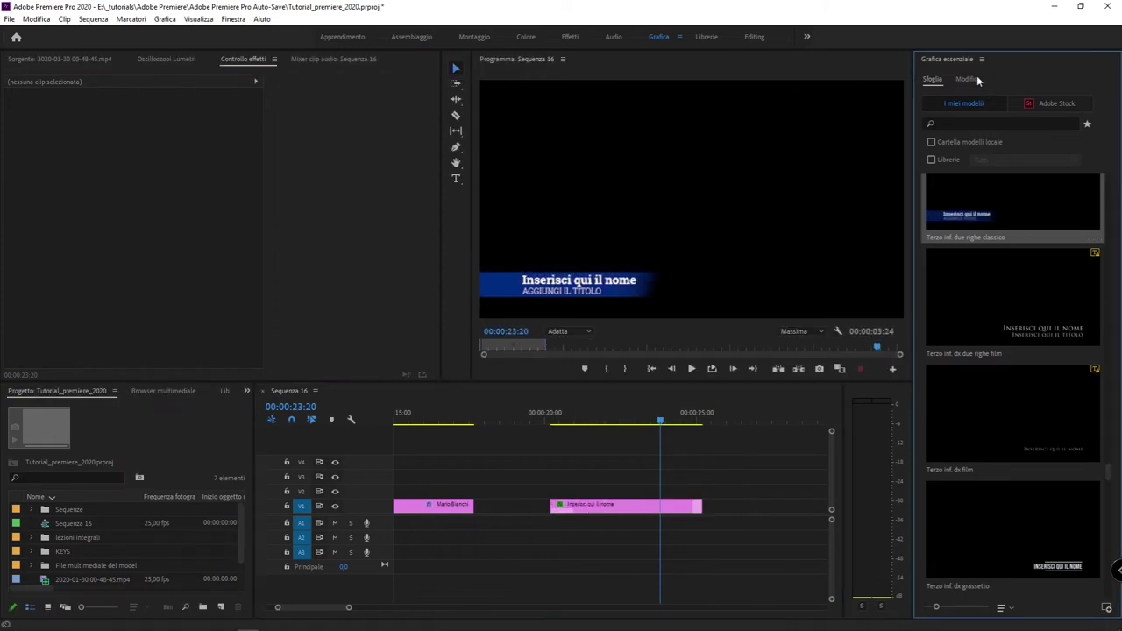
left_click(968, 79)
left_click(614, 505)
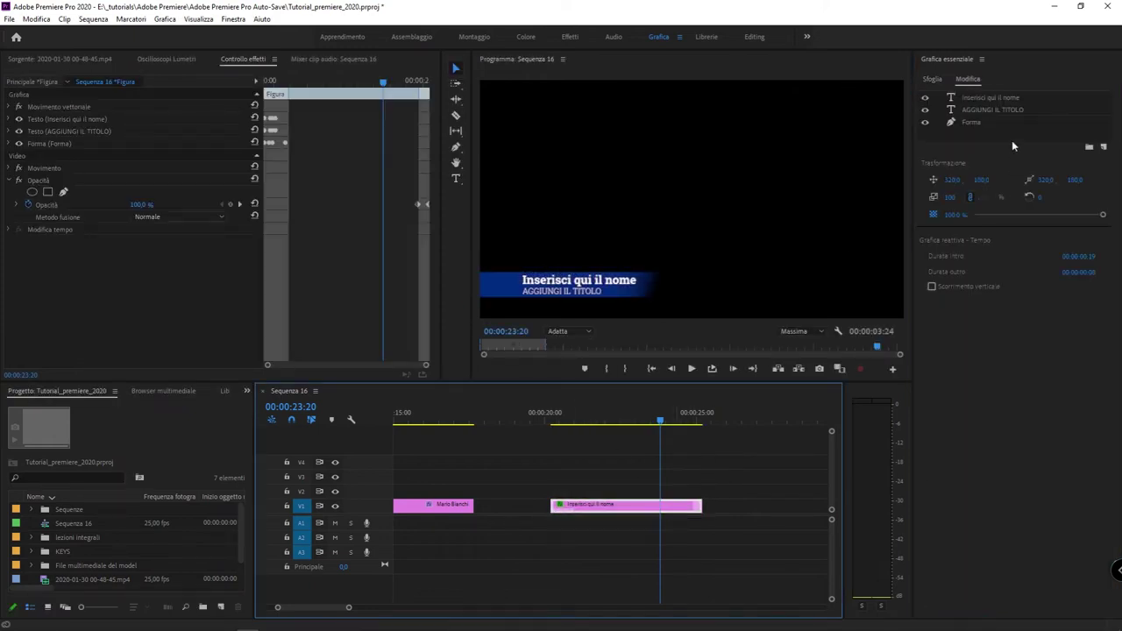
- Inspect the name (Roboto Slab Bold 53) and title (Roboto Slab Light 37) text settings unchanged
left_click(979, 99)
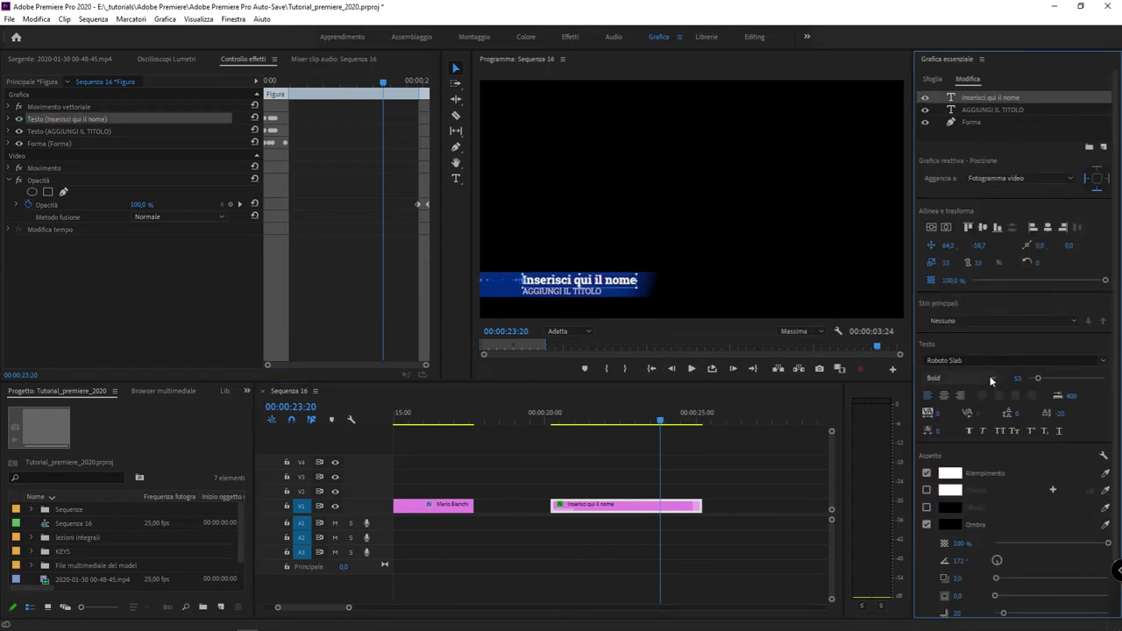
left_click(1020, 358)
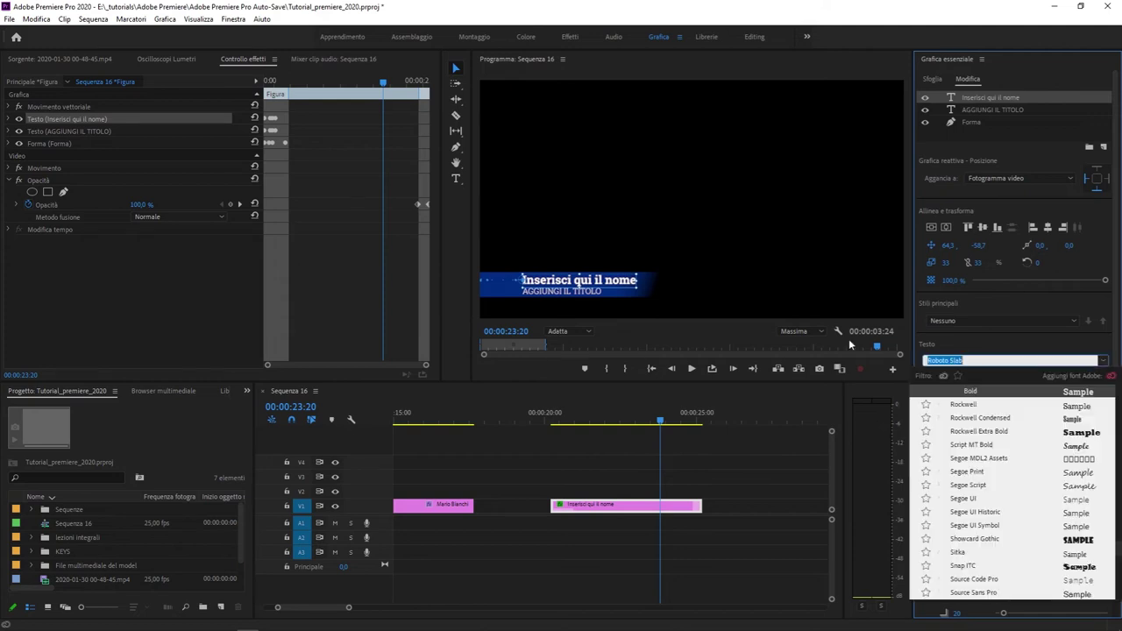
left_click(980, 334)
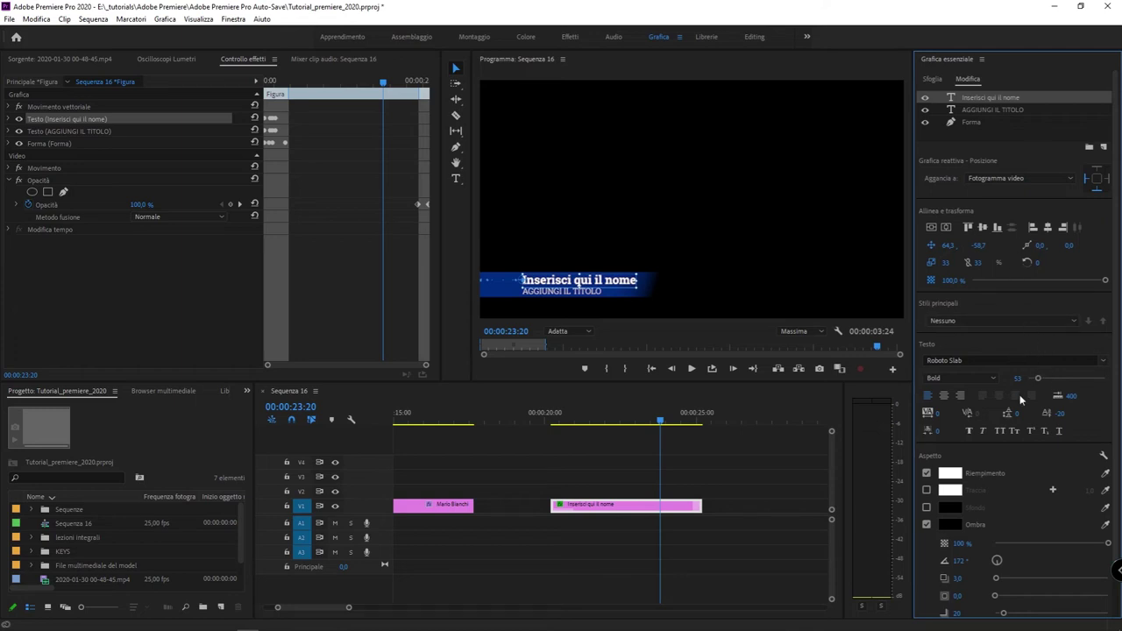
scroll(1013, 438, "down", 1)
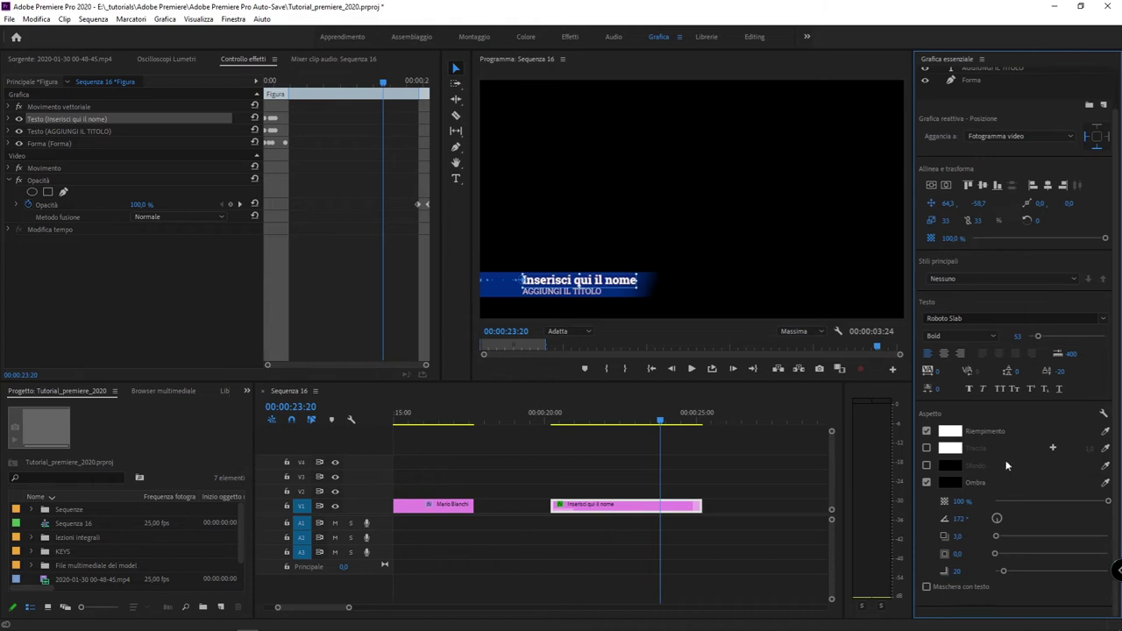
scroll(1011, 384, "up", 1)
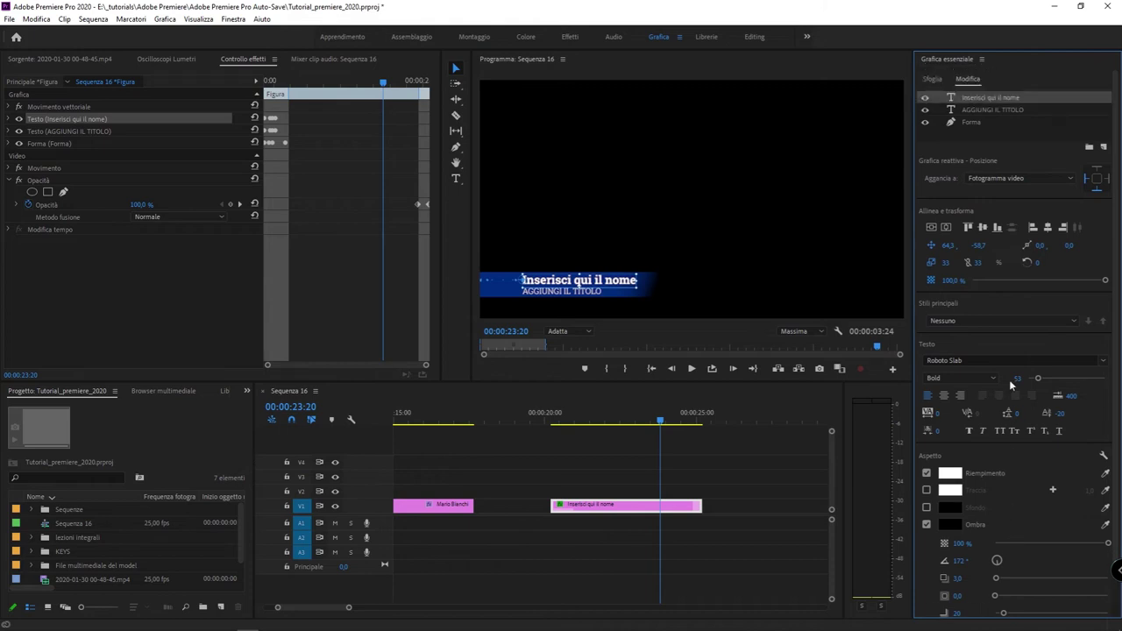
left_click(980, 109)
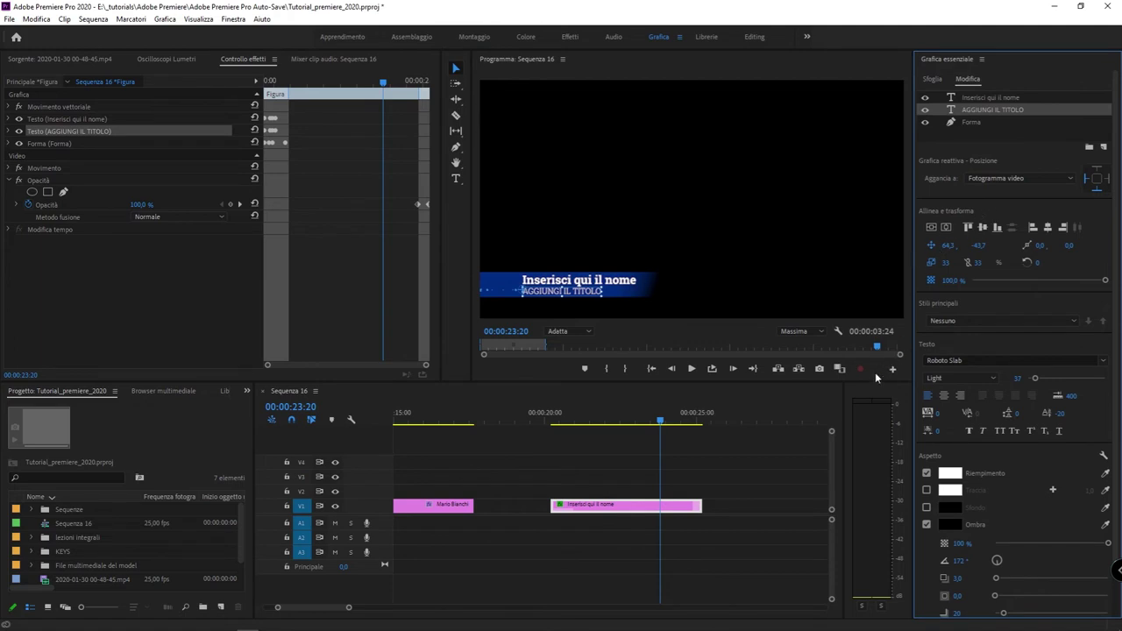
- Delete the lower third clip and go back to the templates browser
left_click(612, 472)
key("Delete")
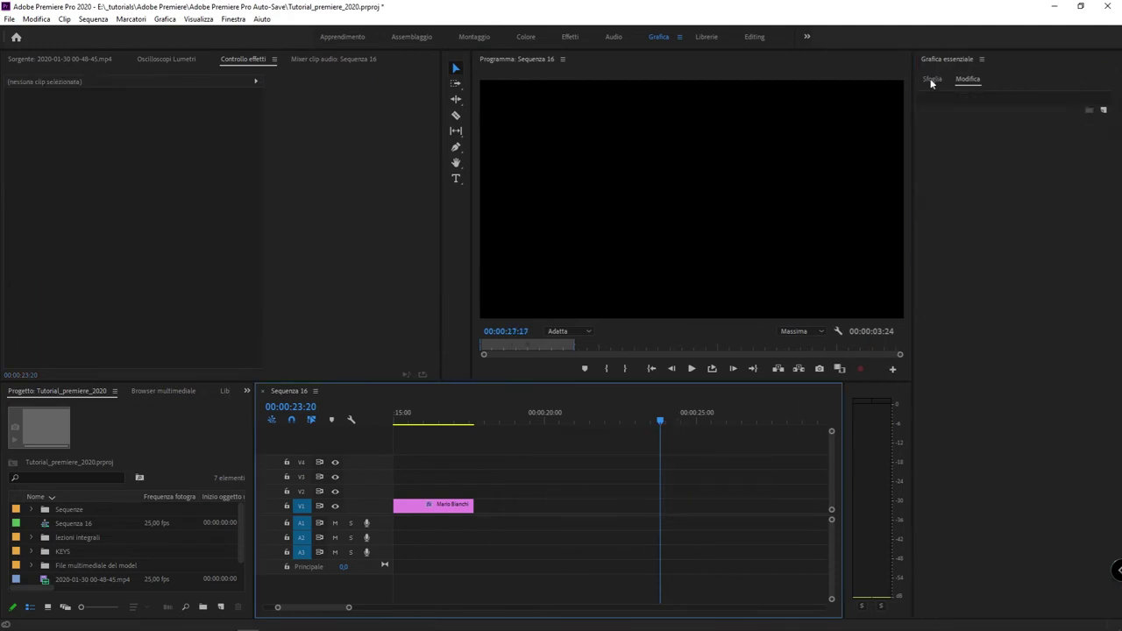
left_click(932, 80)
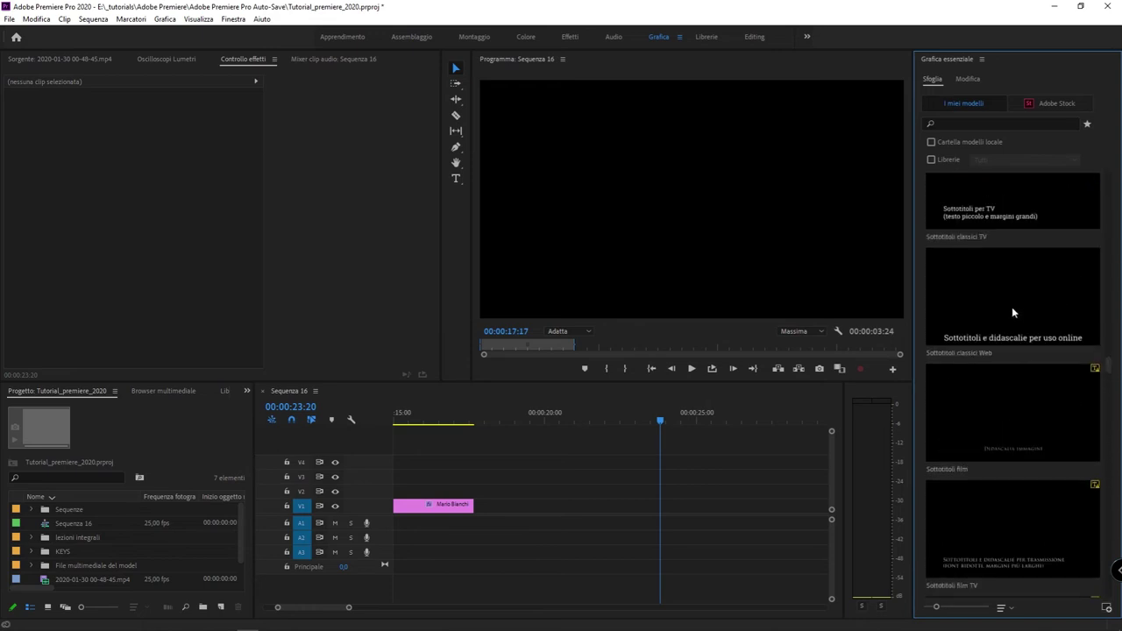
- Add a logo intro template to the timeline and play back its animation
scroll(1013, 307, "up", 3)
scroll(1013, 307, "up", 2)
scroll(1012, 307, "up", 2)
scroll(1013, 306, "up", 2)
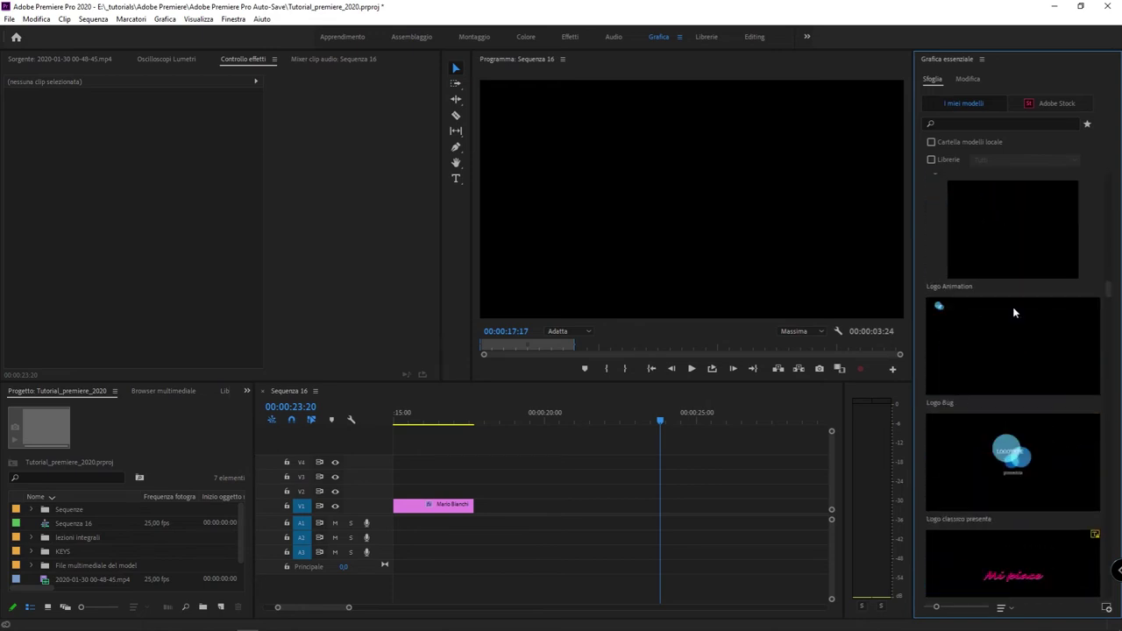
scroll(1014, 312, "down", 2)
left_click_drag(1031, 342, 556, 516)
left_click(554, 419)
key("space")
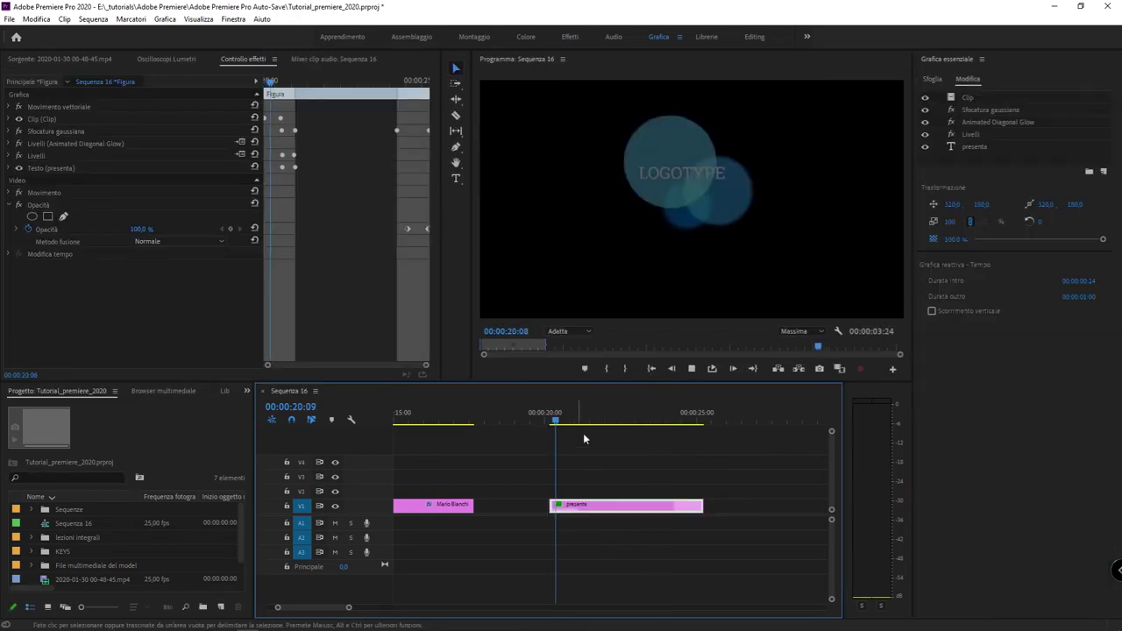
key("space")
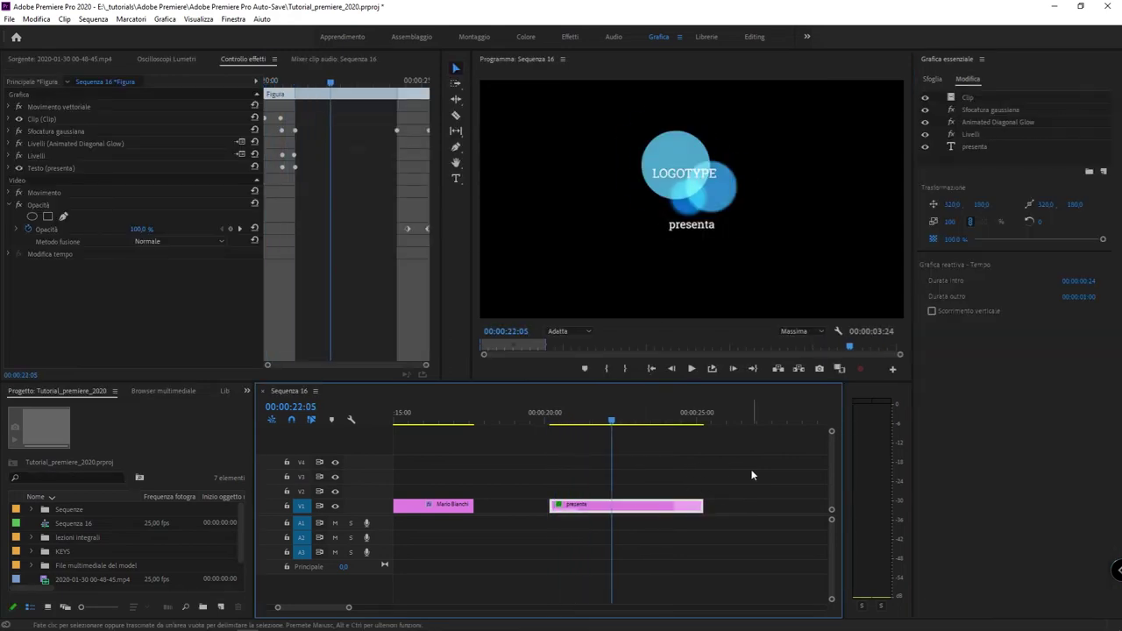
- Delete the presenta title clip and return to the Sfoglia templates list
left_click_drag(731, 471, 575, 561)
key("Delete")
left_click(934, 81)
- Place the Intro notizie template on V2 and apply Ridimensiona a dimensione fotogramma to it
scroll(1008, 326, "down", 3)
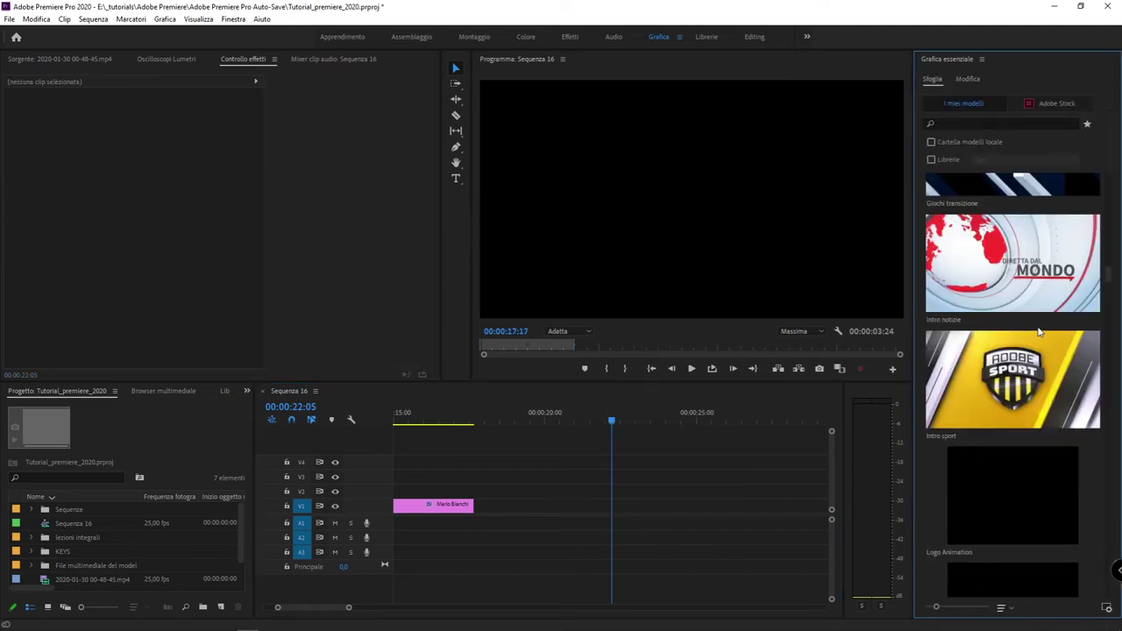
left_click_drag(994, 300, 583, 491)
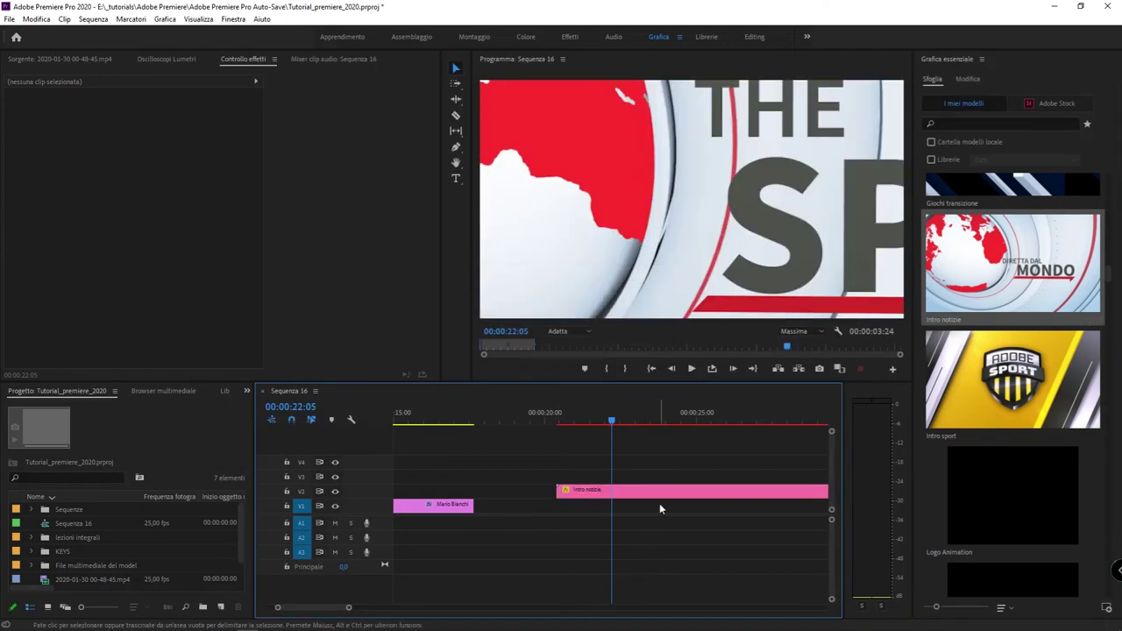
right_click(662, 491)
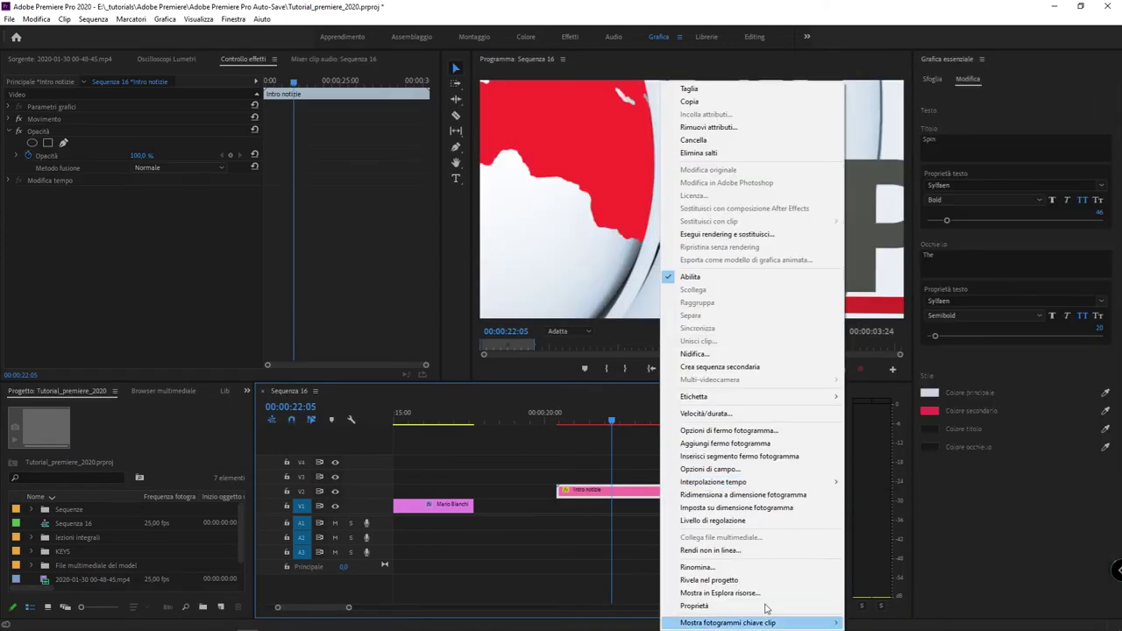
left_click(776, 496)
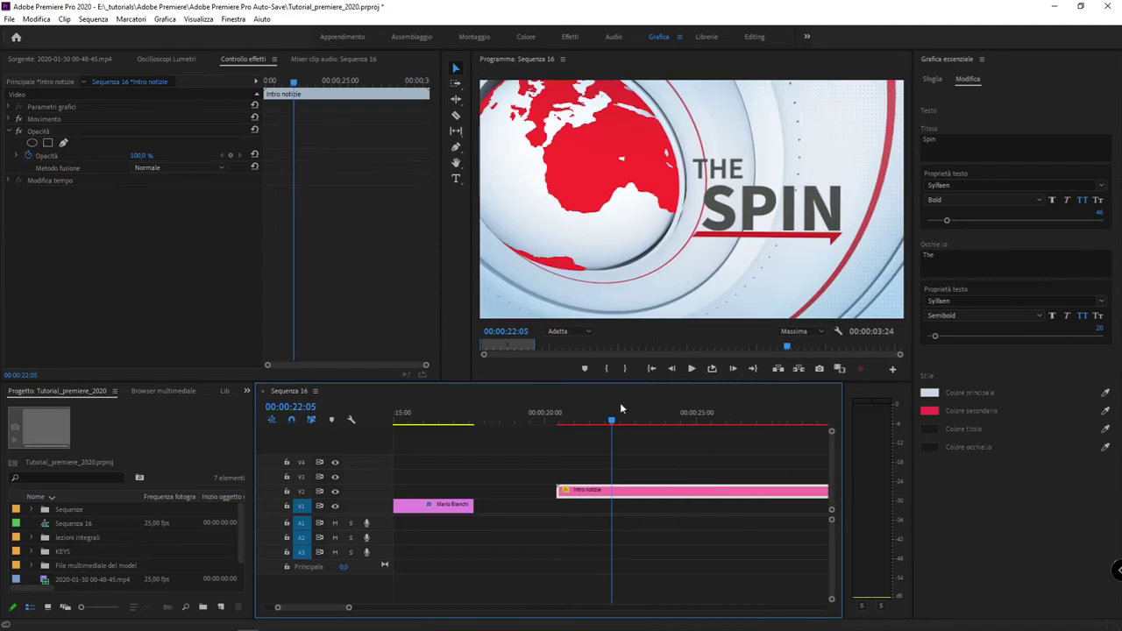
- Change the title to 'News 24' and the kicker to 'all the' so the intro reads ALL THE NEWS 24
left_click(967, 140)
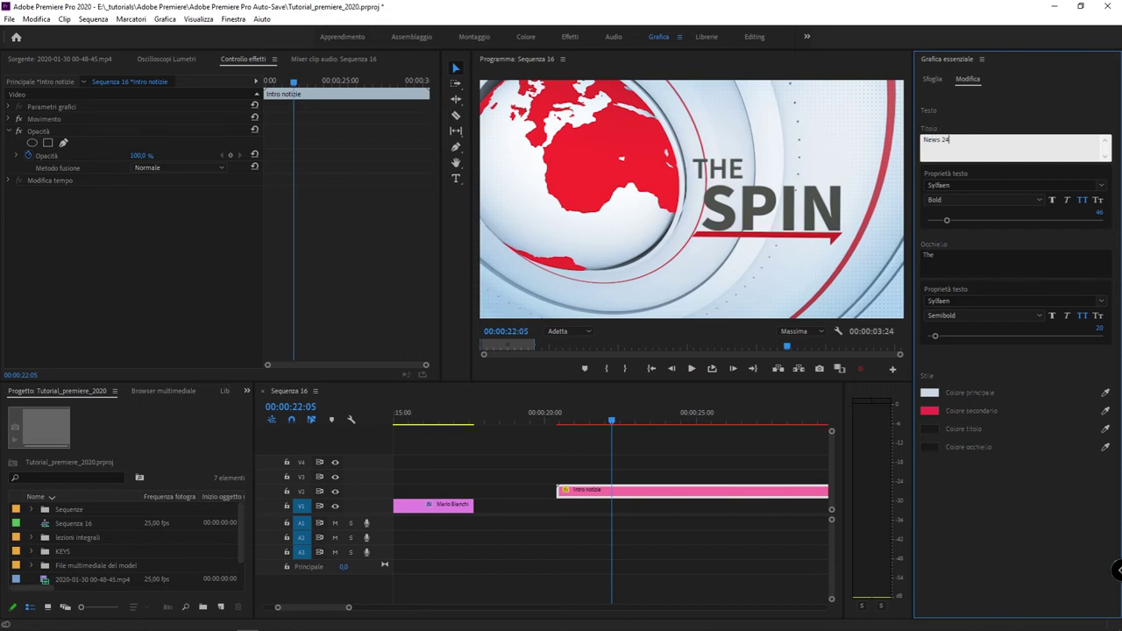
left_click(946, 256)
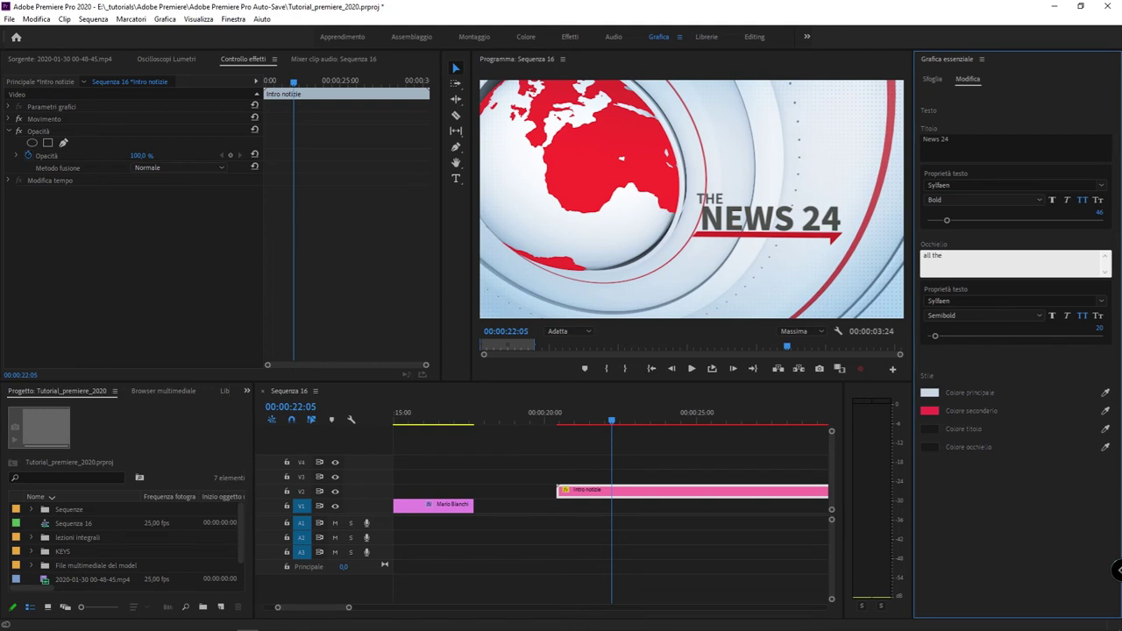
left_click(1041, 359)
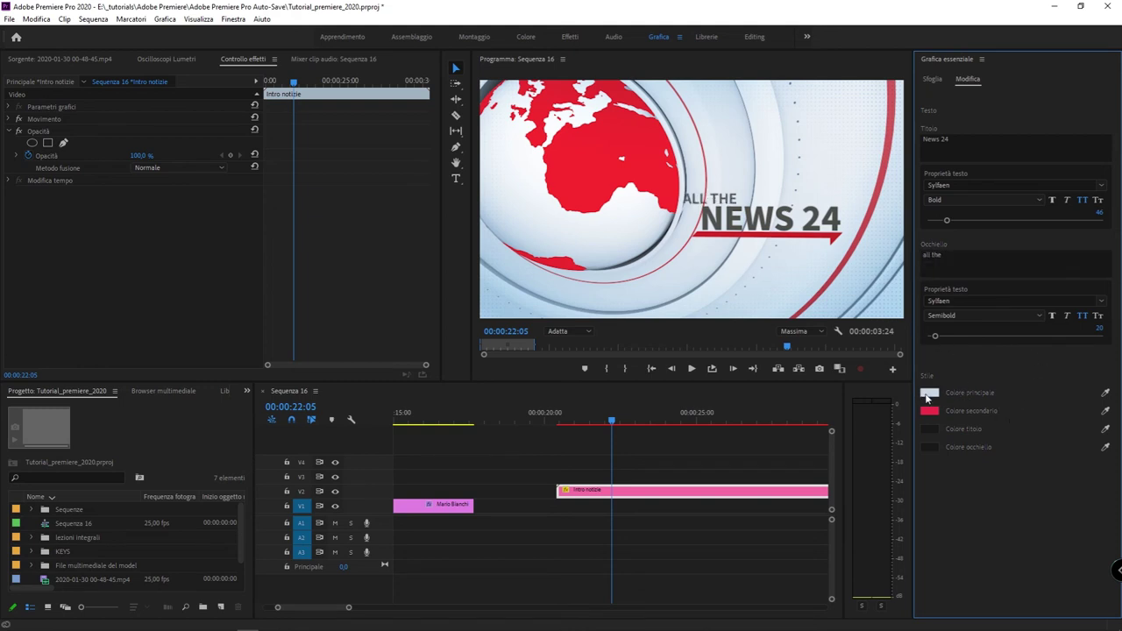
- Make the main colour pink and the secondary colour blue, and enlarge the title to 62 and kicker to 22
left_click(929, 394)
left_click_drag(585, 301, 583, 386)
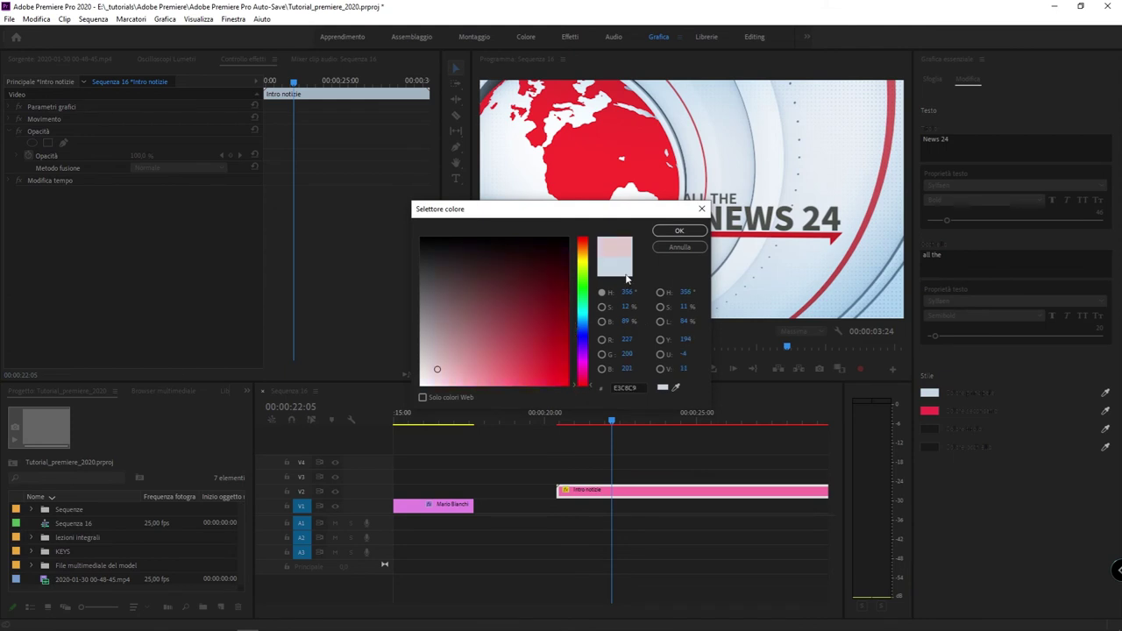
left_click(679, 231)
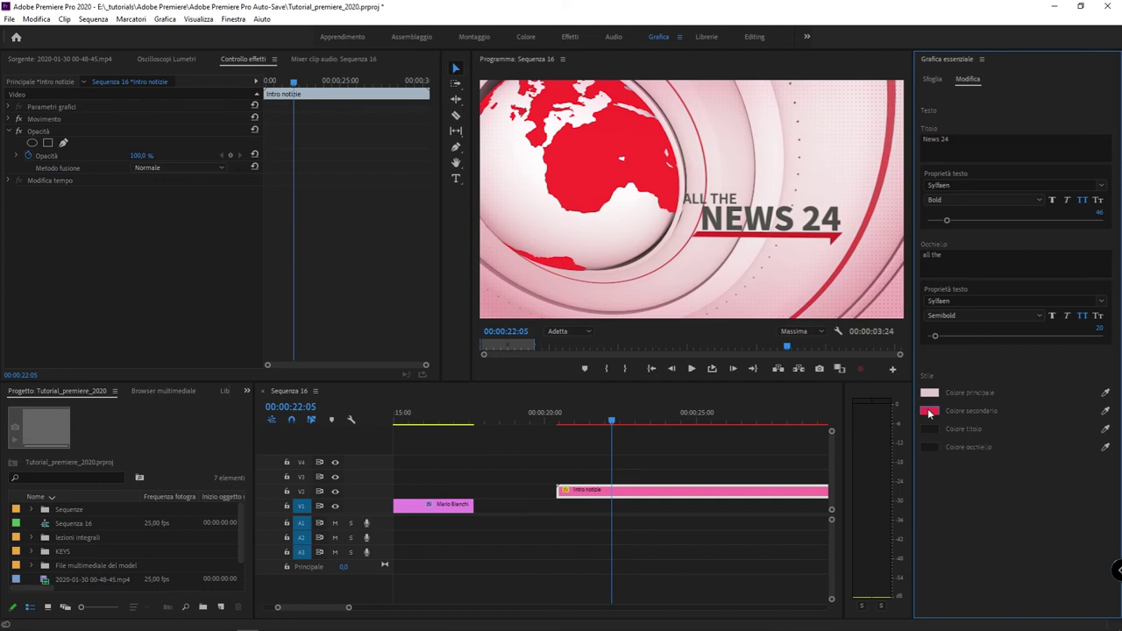
left_click(930, 411)
left_click(587, 301)
left_click_drag(586, 305, 583, 324)
left_click(678, 231)
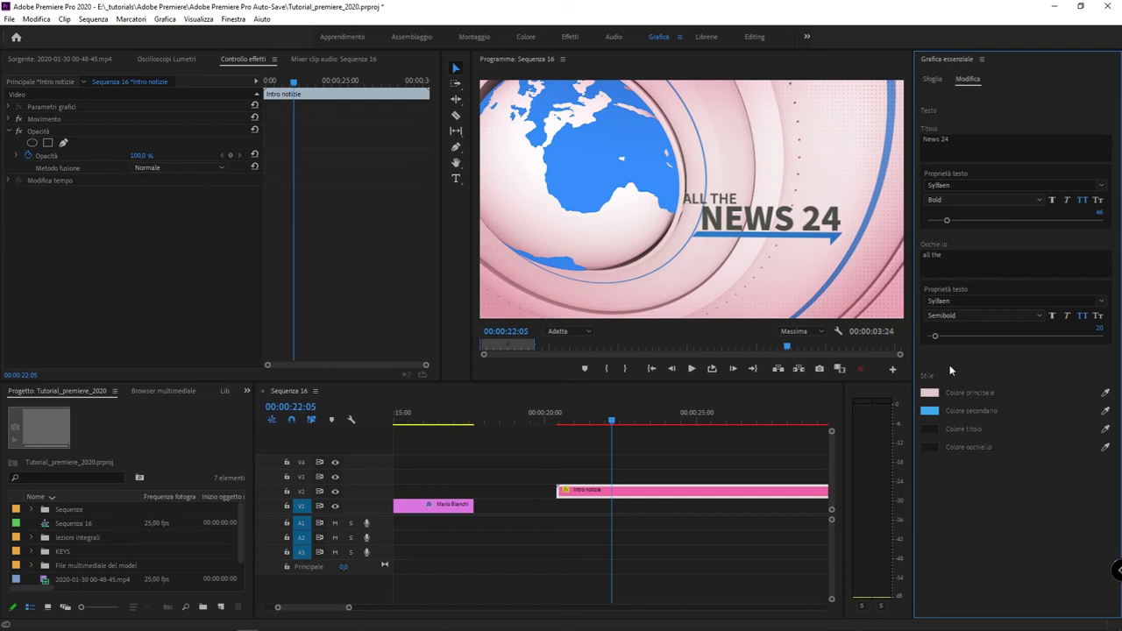
mouse_move(947, 220)
left_mouse_down()
mouse_move(937, 224)
mouse_move(948, 223)
left_mouse_up()
left_click_drag(934, 336, 942, 336)
- Delete the news intro clip and browse the graphics templates for the Giochi terzo inf. dx lower third
key("Delete")
left_click(933, 78)
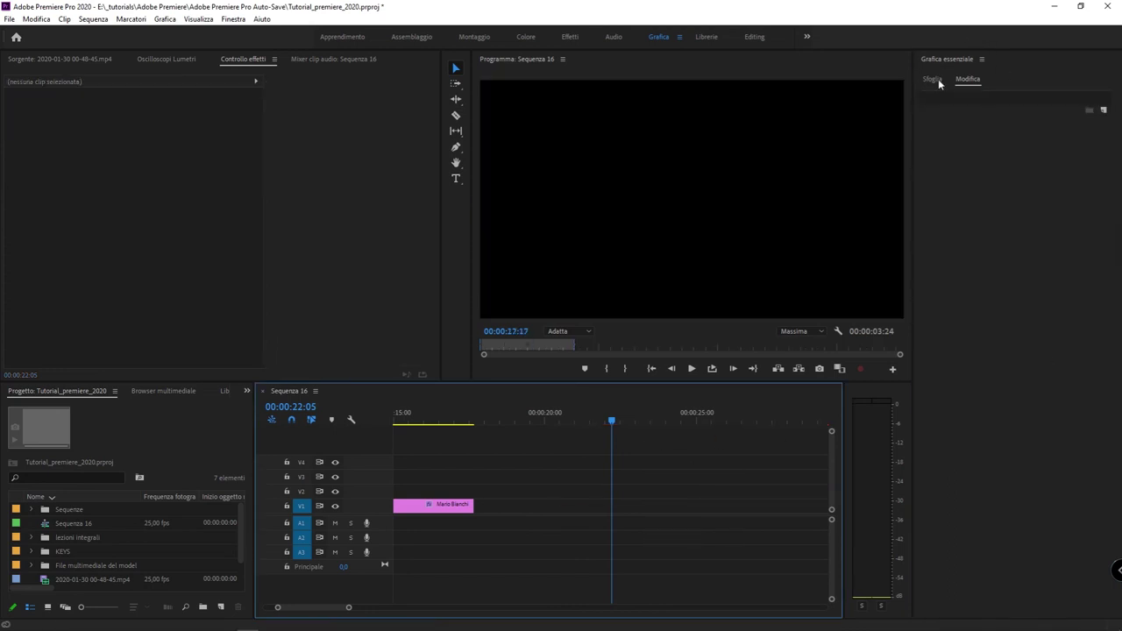
scroll(1052, 316, "down", 5)
scroll(1039, 333, "down", 5)
scroll(1027, 346, "down", 3)
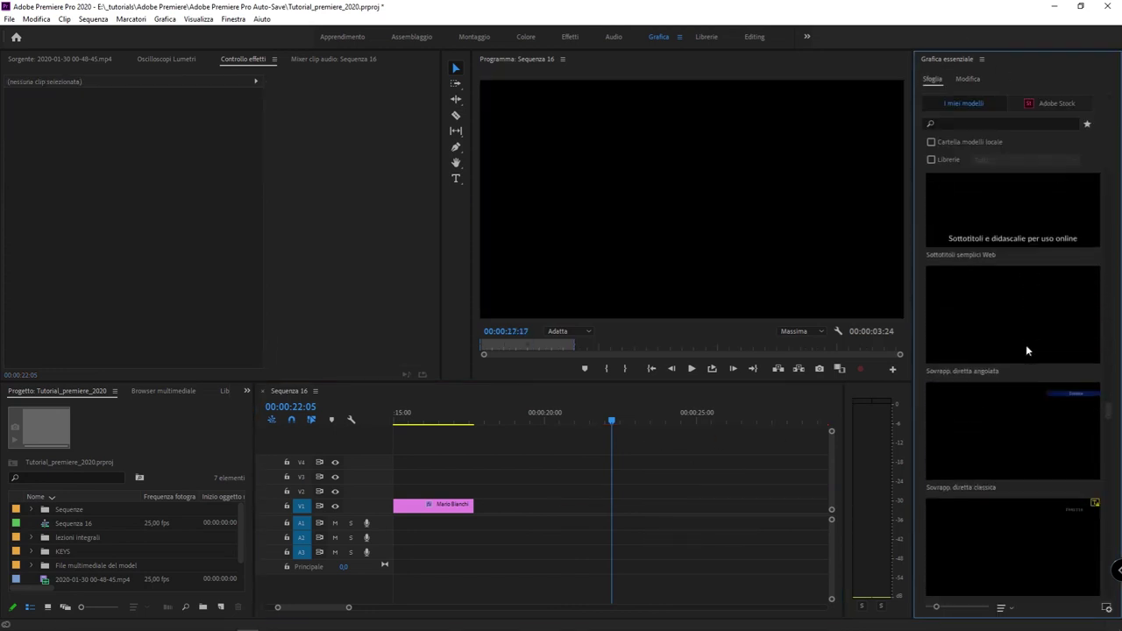
scroll(1027, 344, "down", 3)
scroll(1029, 342, "down", 2)
scroll(1030, 337, "down", 2)
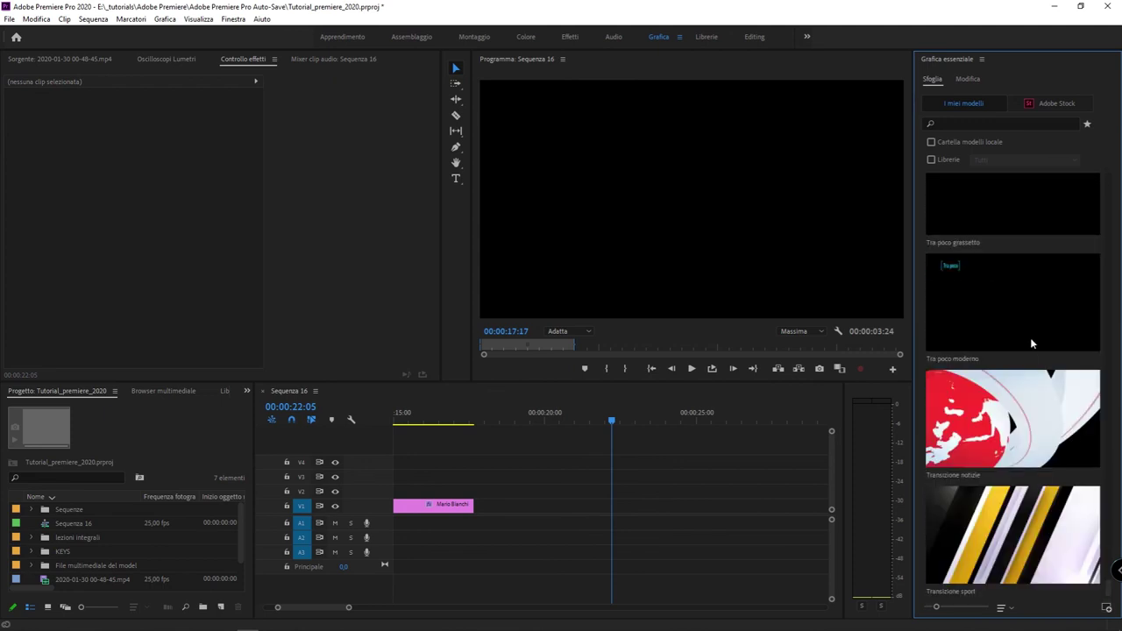
scroll(1041, 350, "up", 2)
scroll(1041, 349, "up", 2)
scroll(1040, 324, "up", 2)
scroll(1034, 339, "up", 3)
scroll(1026, 337, "up", 5)
scroll(1017, 342, "up", 5)
scroll(1013, 347, "up", 3)
scroll(1013, 348, "down", 3)
scroll(1013, 349, "down", 3)
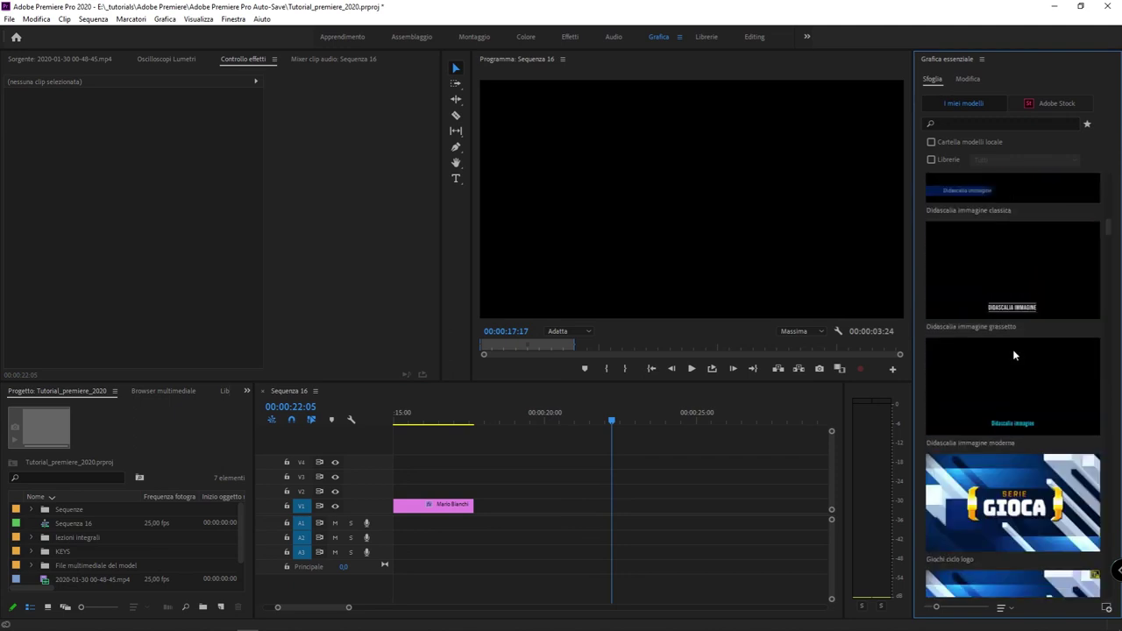
scroll(1012, 349, "down", 1)
scroll(1013, 349, "down", 2)
scroll(1013, 349, "down", 2)
scroll(1012, 350, "down", 2)
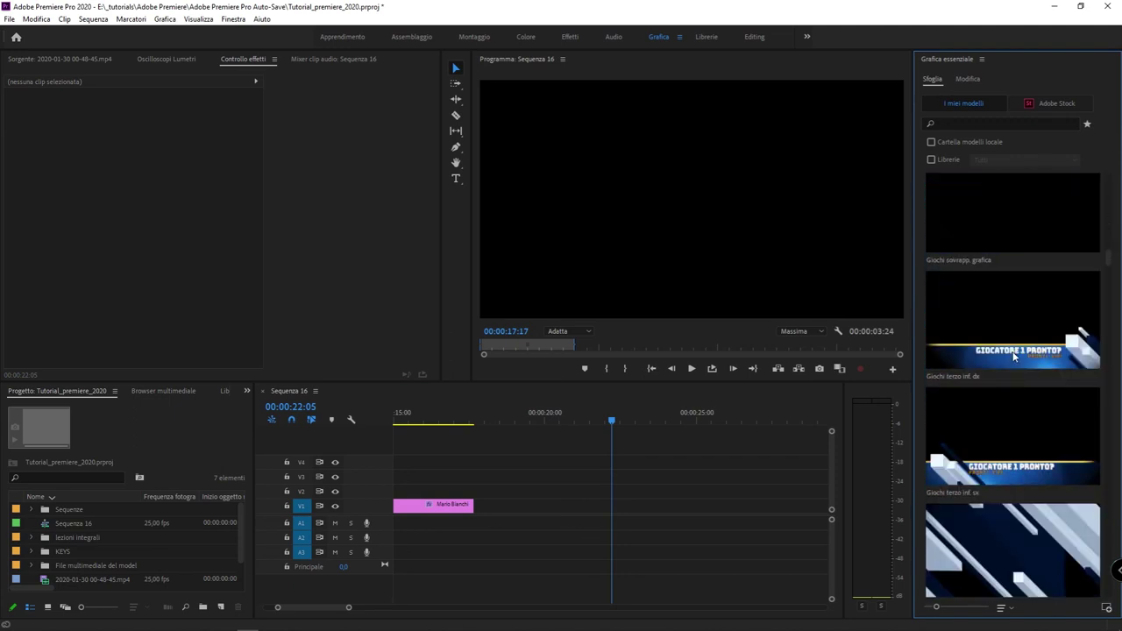
scroll(1010, 351, "down", 2)
- Place the Giochi terzo inf. dx lower third on V1 and preview it around 00:00:22:01
mouse_move(1008, 207)
left_mouse_down()
mouse_move(732, 491)
mouse_move(541, 505)
left_mouse_up()
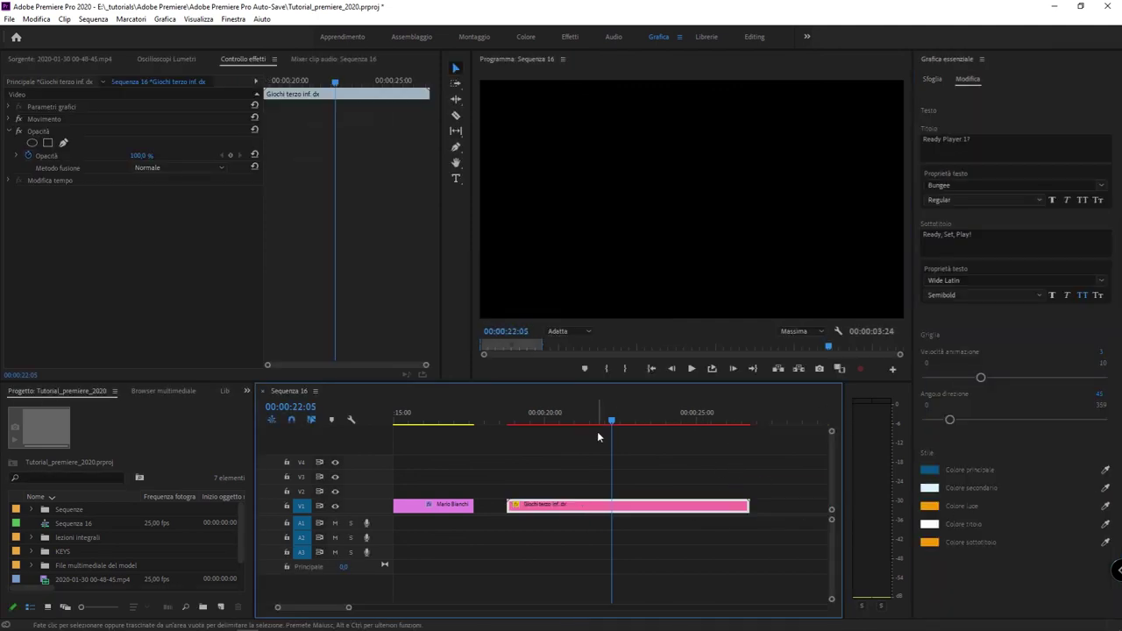
mouse_move(628, 423)
left_mouse_down()
mouse_move(602, 420)
mouse_move(669, 419)
left_mouse_up()
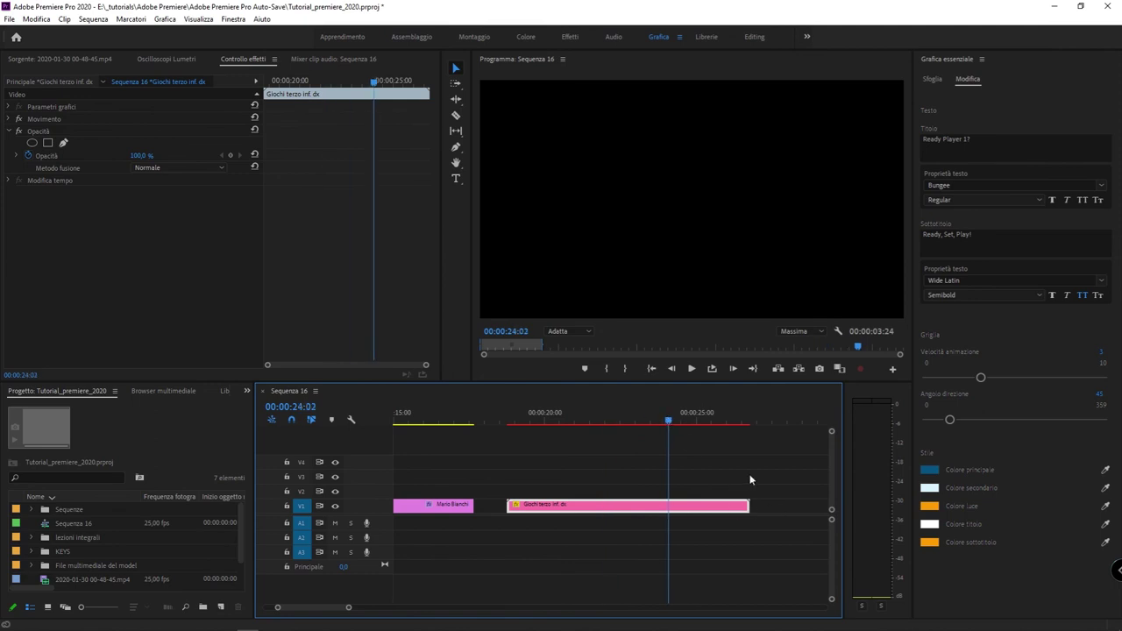
left_click_drag(586, 418, 606, 443)
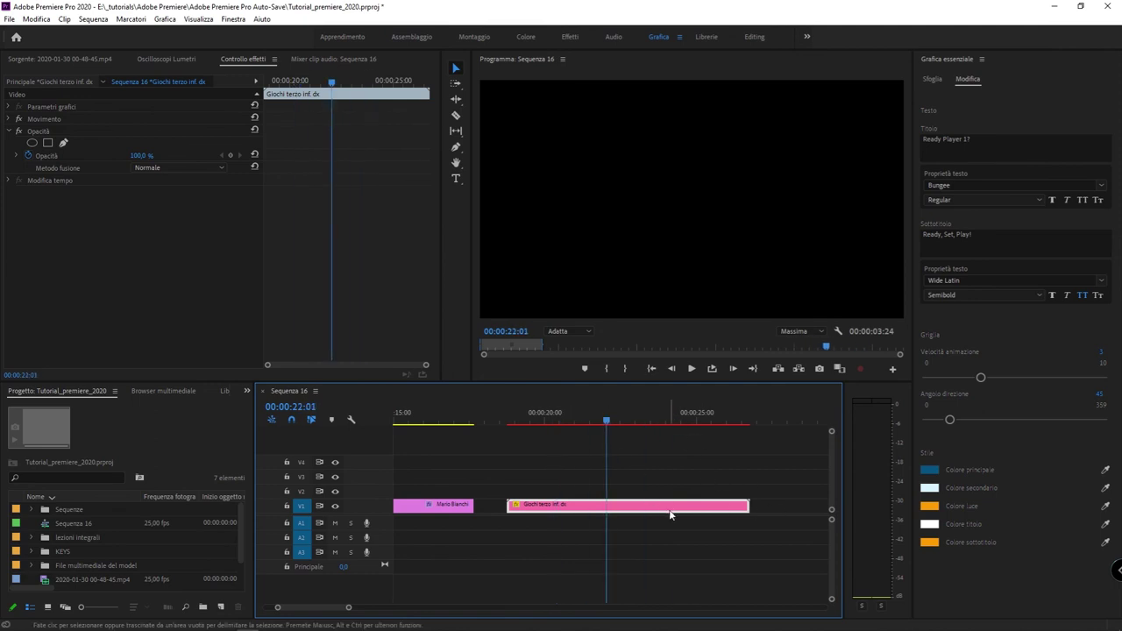
right_click(670, 507)
- Scale the lower third to the frame, then scroll the After Effects course article to the Base module lessons
left_click(756, 494)
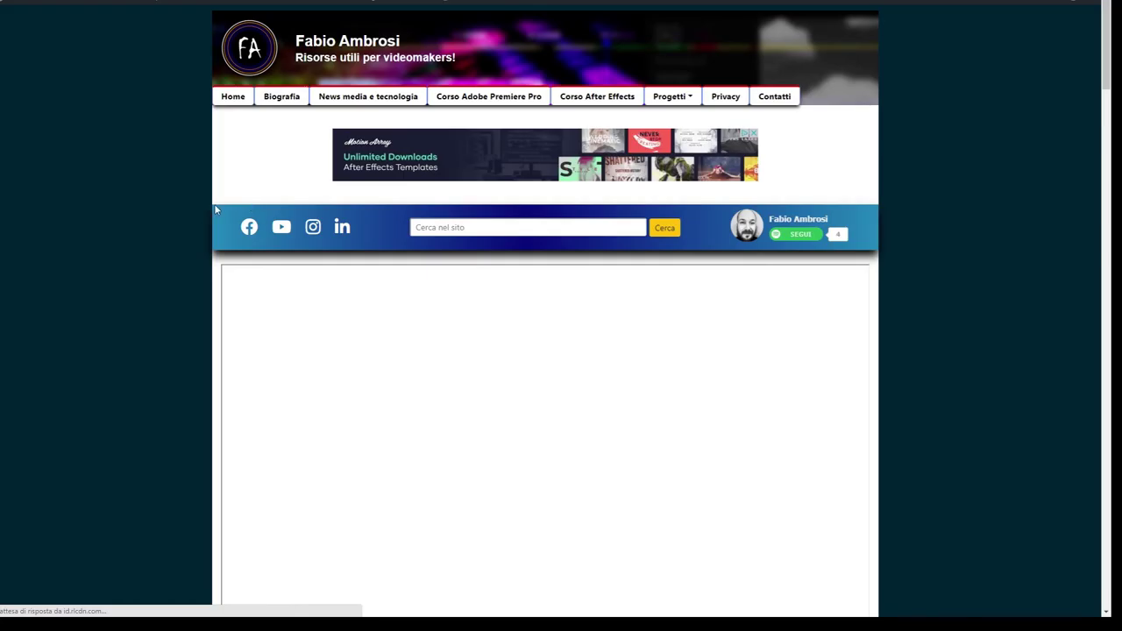
scroll(197, 207, "down", 3)
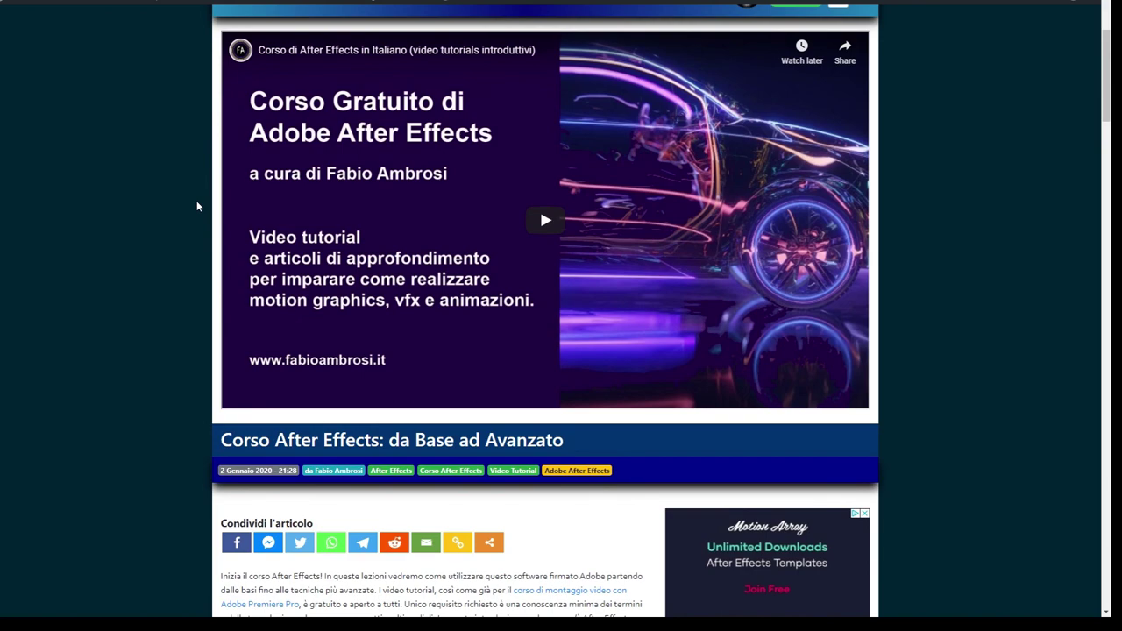
scroll(197, 206, "down", 3)
scroll(197, 206, "down", 4)
scroll(198, 206, "down", 4)
scroll(198, 206, "down", 4)
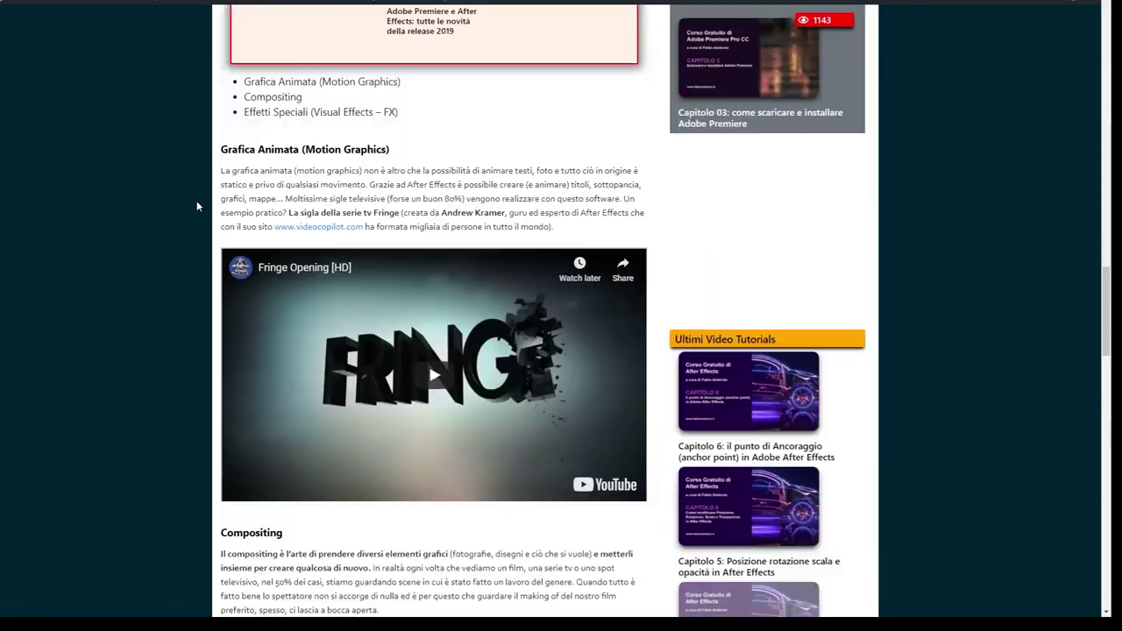
scroll(197, 206, "down", 5)
scroll(197, 206, "down", 4)
scroll(197, 206, "down", 6)
scroll(197, 206, "down", 2)
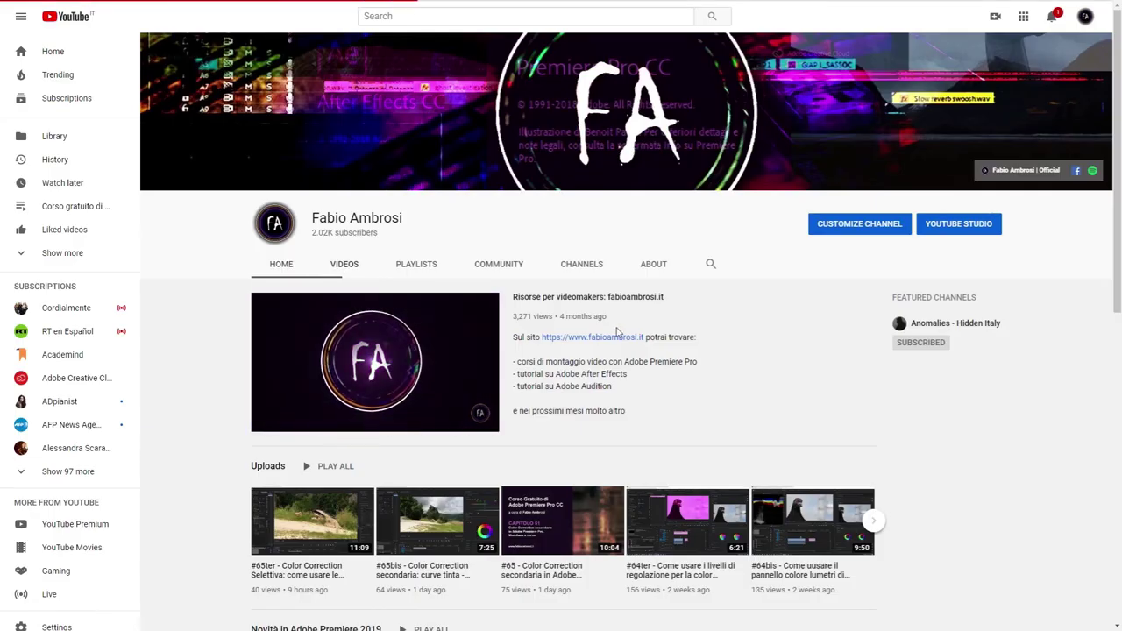
- Scroll through the YouTube channel's grid of uploaded videos
scroll(617, 332, "down", 5)
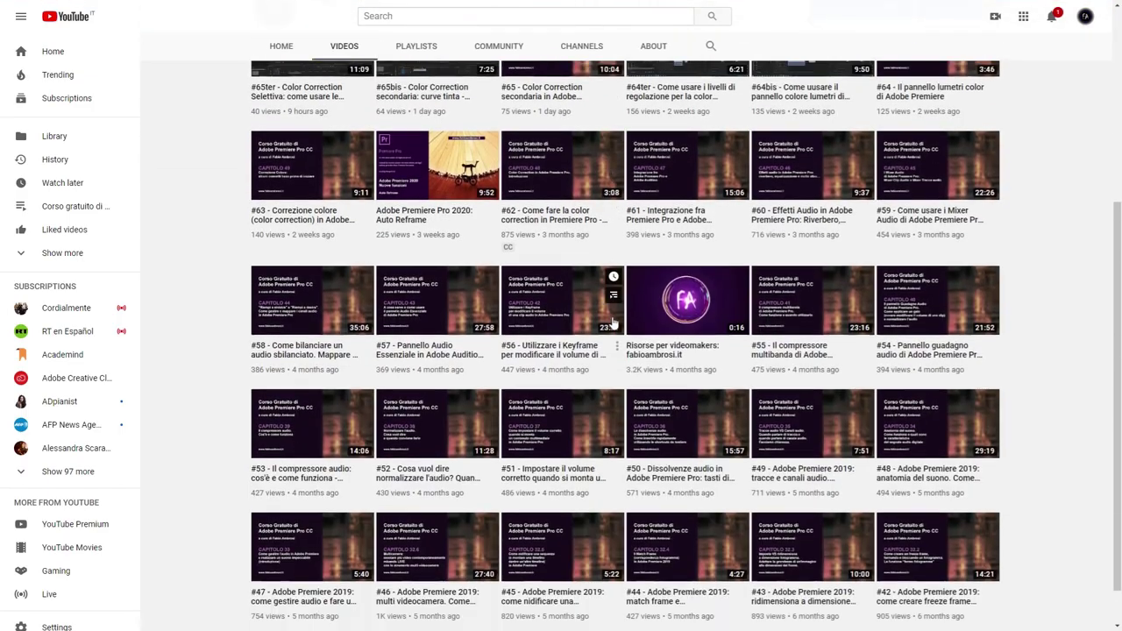